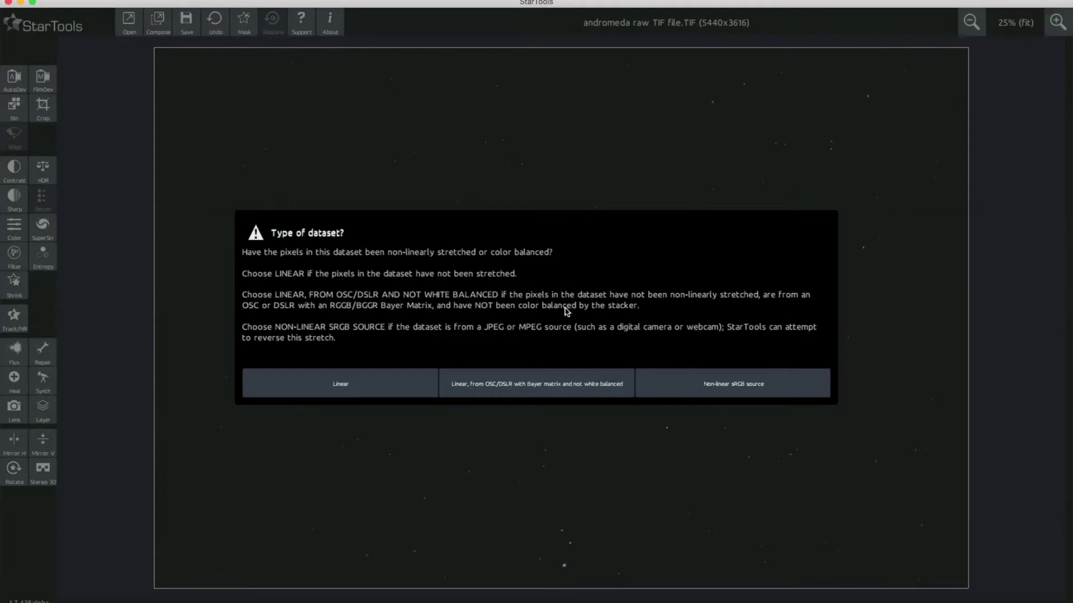
Import the dataset as linear, from OSC/DSLR with Bayer matrix and not white balanced, and apply a default Auto Develop stretch.
{"action": "left_click", "coordinate": [533, 389]}
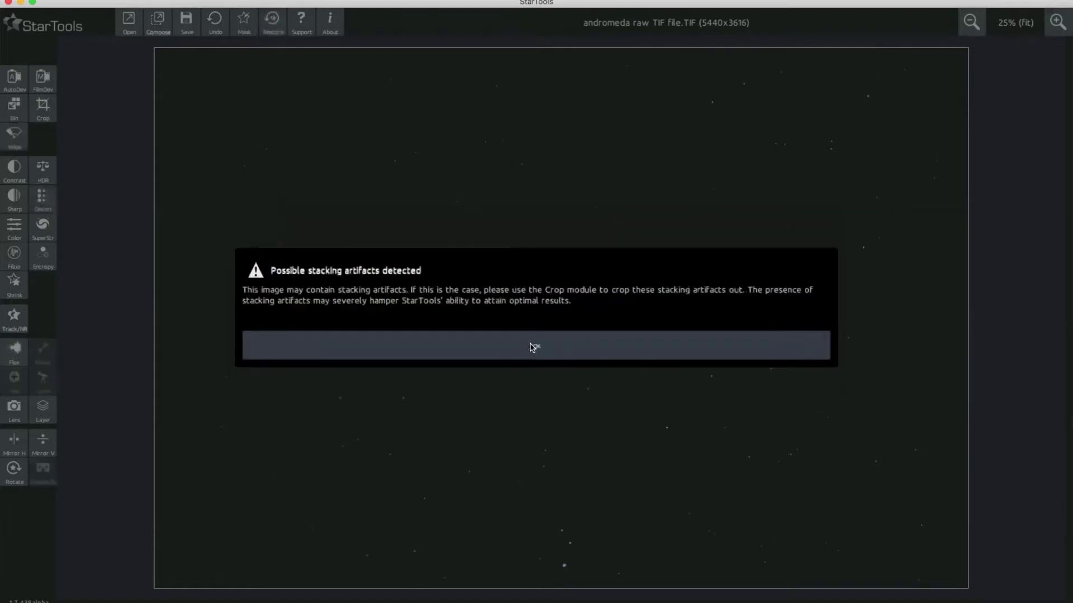
{"action": "left_click", "coordinate": [534, 347]}
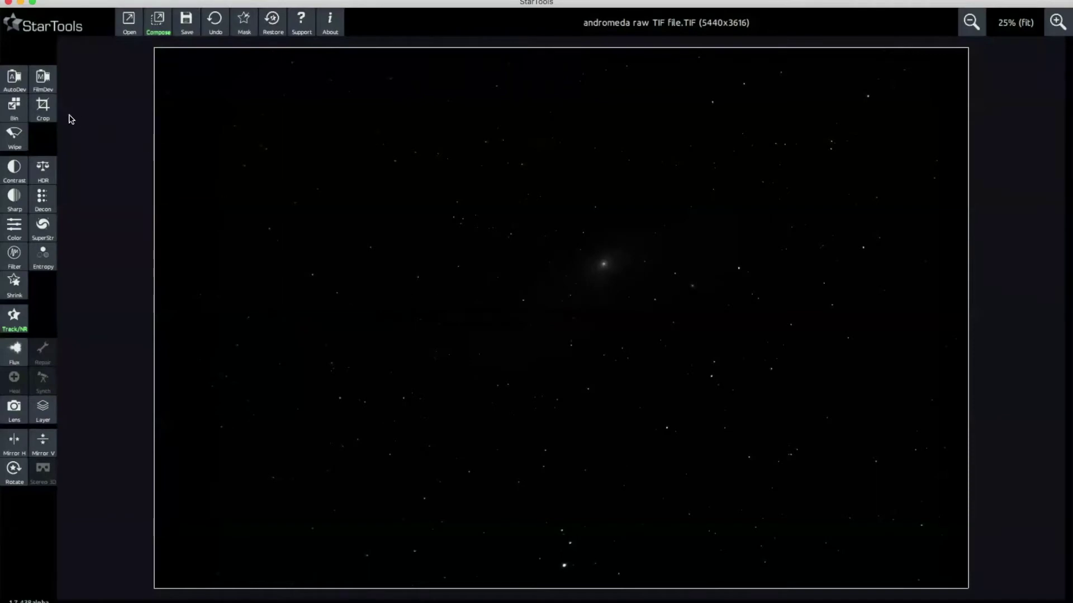
{"action": "left_click", "coordinate": [14, 83]}
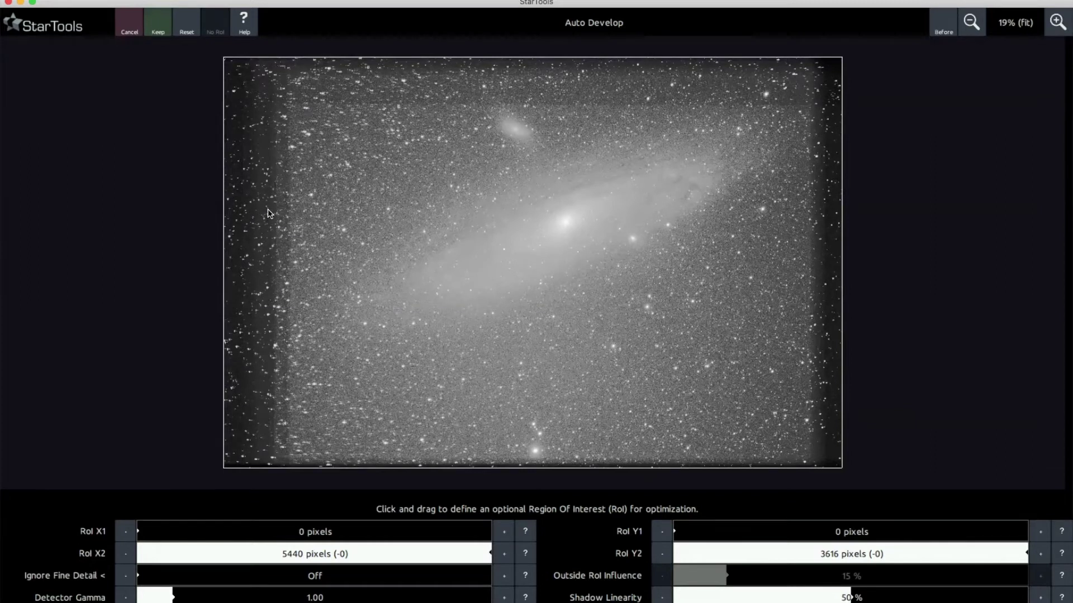
{"action": "left_click", "coordinate": [163, 25]}
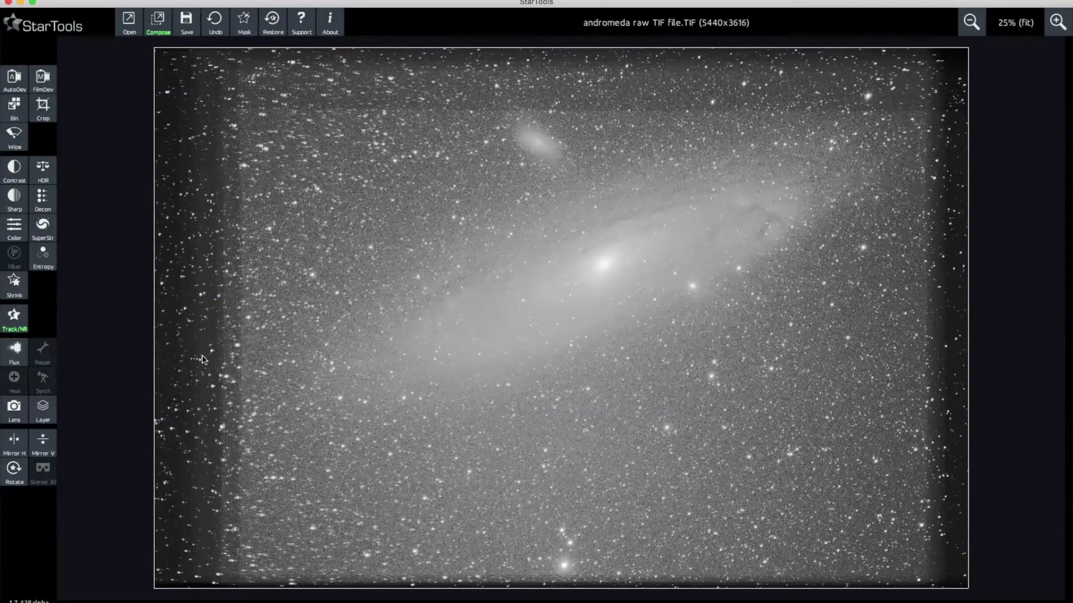
Rotate the whole image by 180 degrees and keep the result.
{"action": "left_click", "coordinate": [15, 479]}
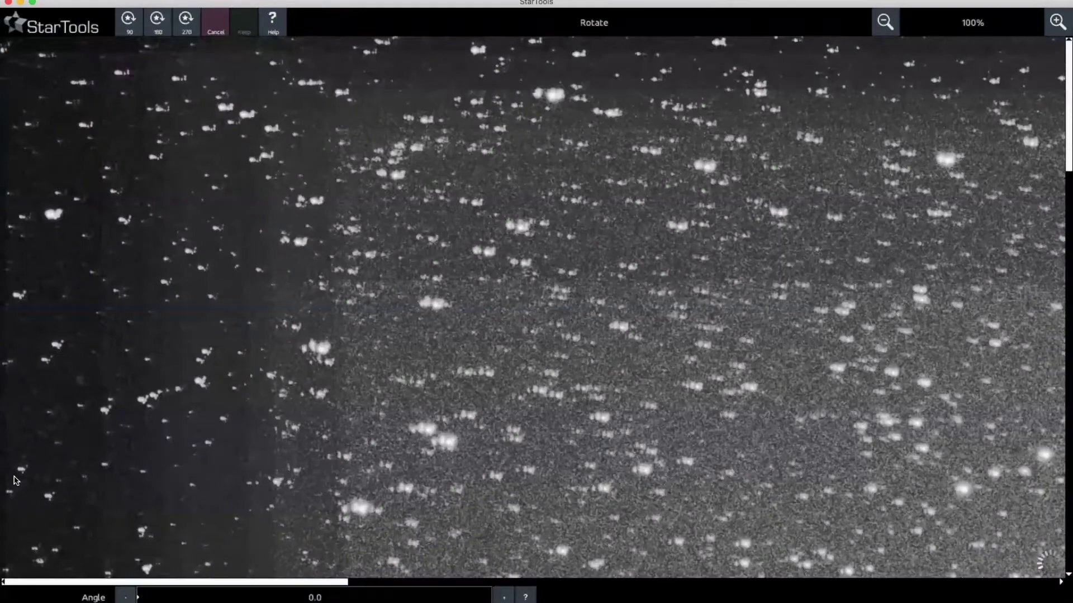
{"action": "left_click", "coordinate": [883, 22]}
{"action": "left_click", "coordinate": [882, 22]}
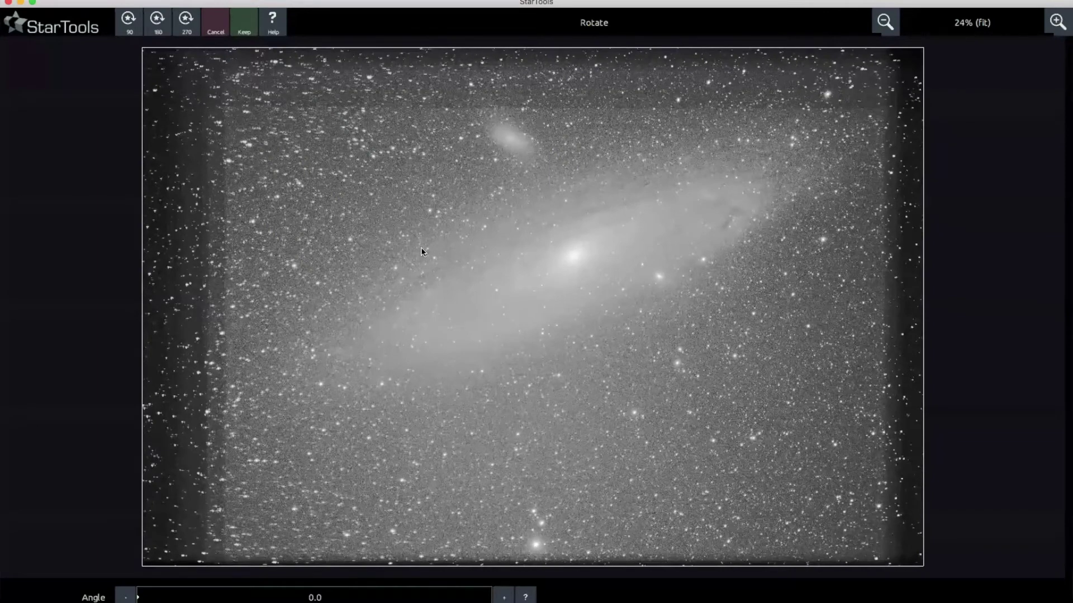
{"action": "left_click", "coordinate": [158, 23]}
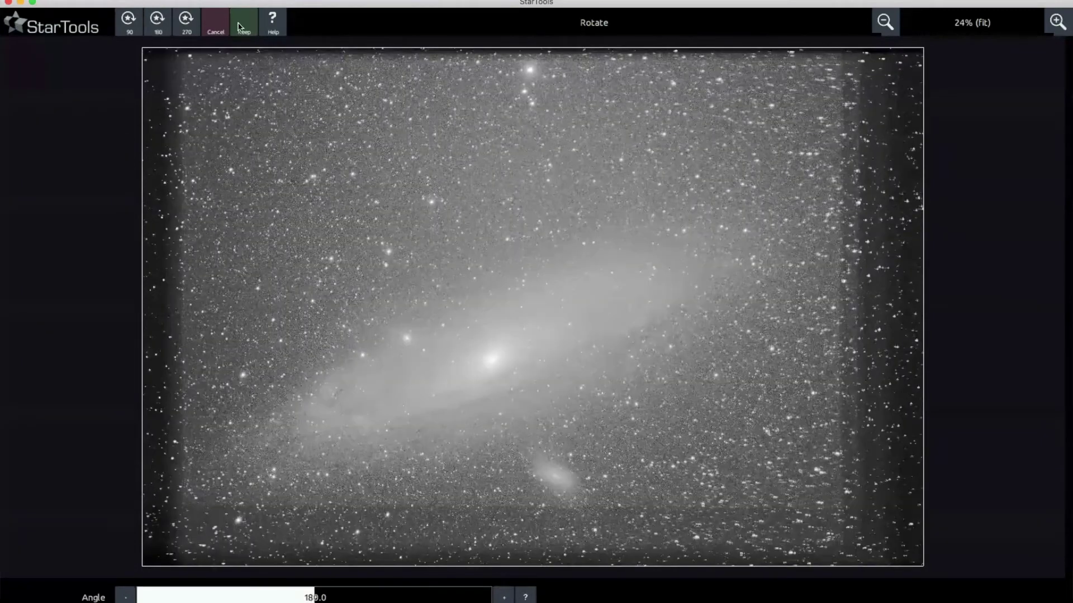
{"action": "left_click", "coordinate": [244, 25]}
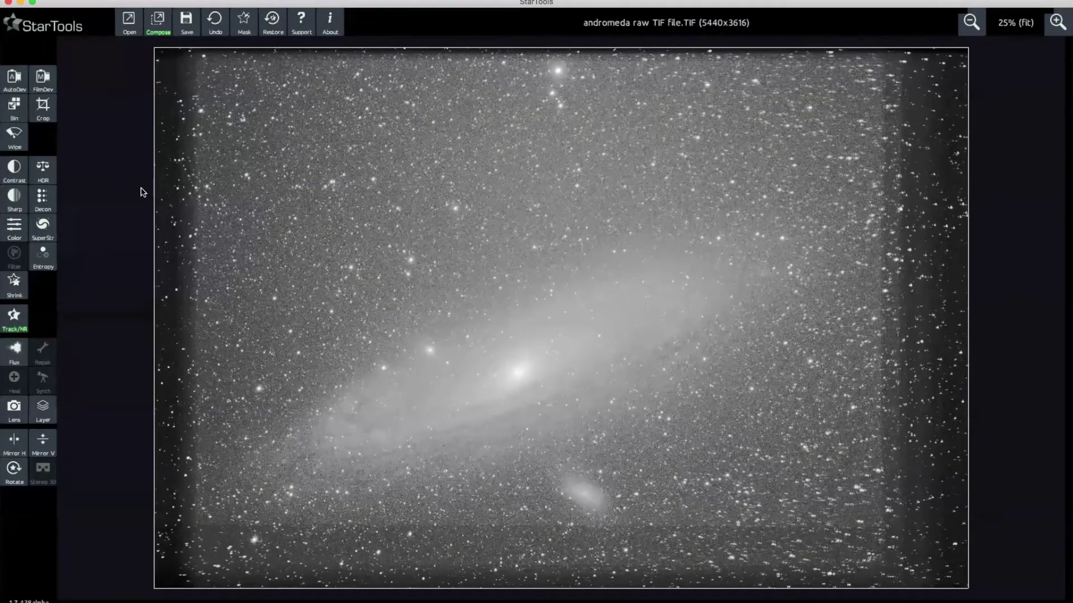
Bin the image to a scale of 45.55% and keep the result.
{"action": "left_click", "coordinate": [17, 111]}
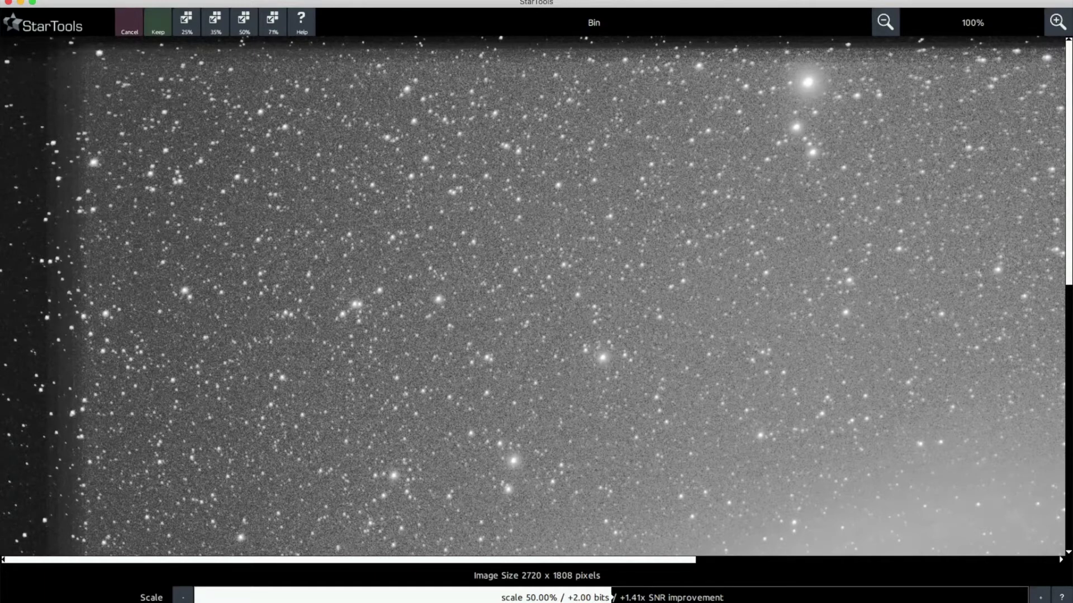
{"action": "left_click_drag", "start_coordinate": [611, 597], "coordinate": [594, 596]}
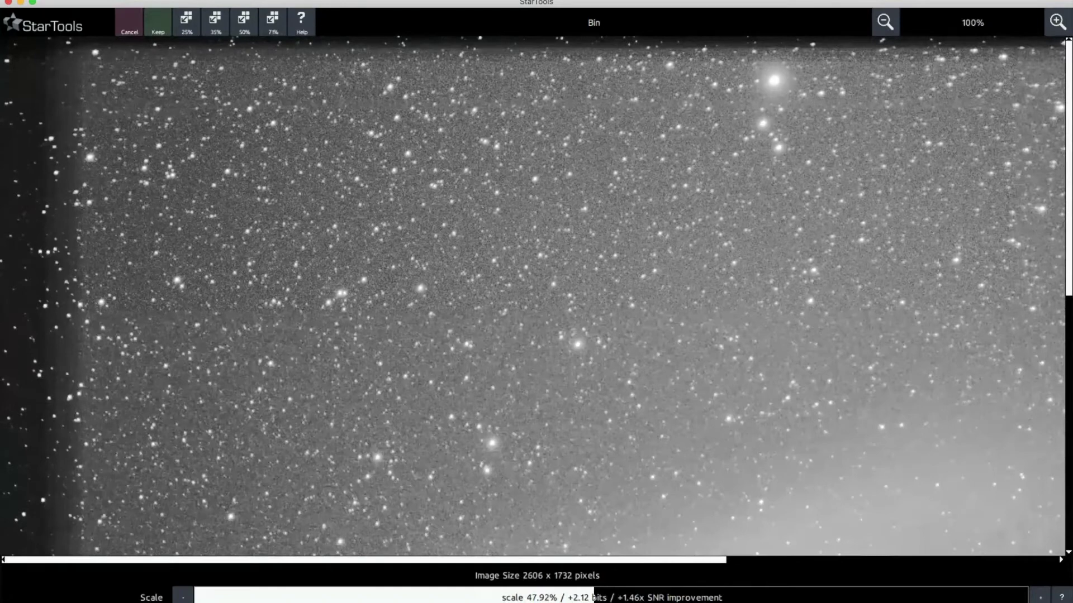
{"action": "left_click_drag", "start_coordinate": [594, 597], "coordinate": [582, 596]}
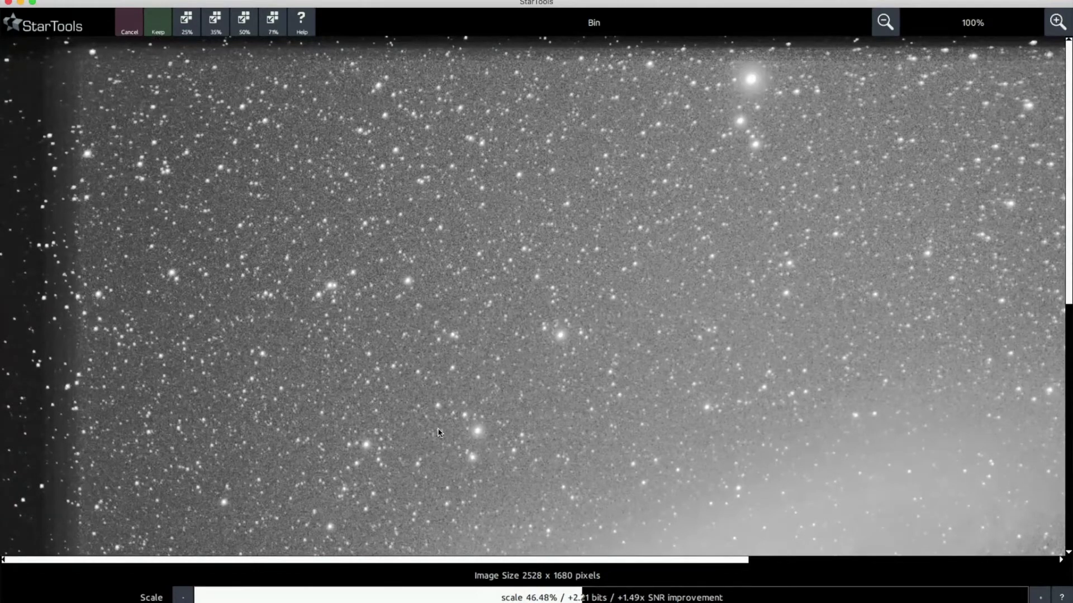
{"action": "left_click_drag", "start_coordinate": [581, 597], "coordinate": [574, 597]}
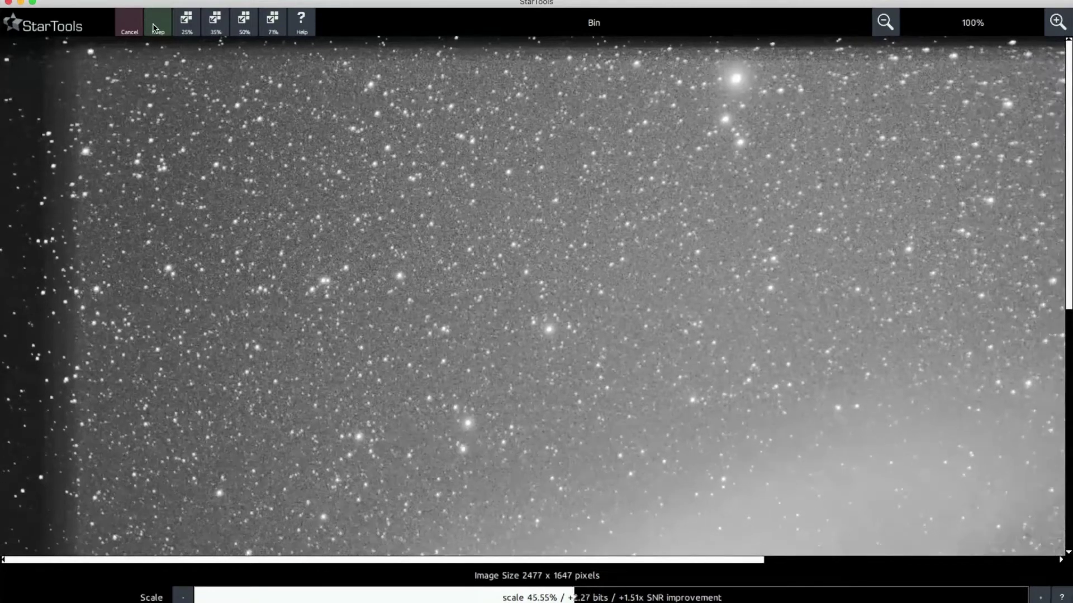
{"action": "left_click", "coordinate": [157, 27]}
{"action": "key", "text": "Escape"}
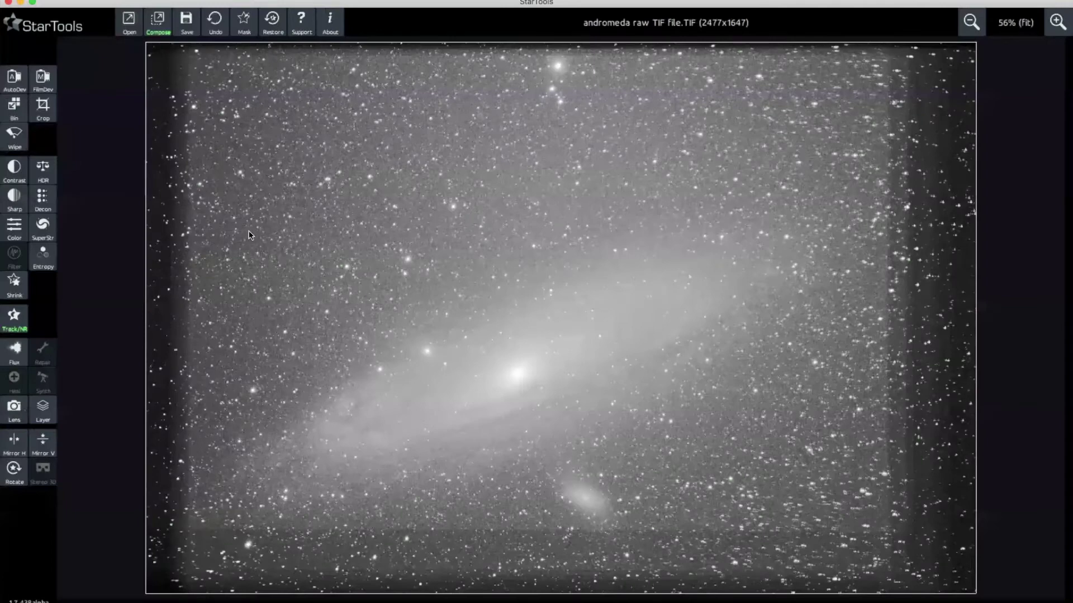
Crop away the stacking edges, using X1 175, X2 2164, Y1 208 and Y2 1423 pixels.
{"action": "left_click", "coordinate": [44, 112]}
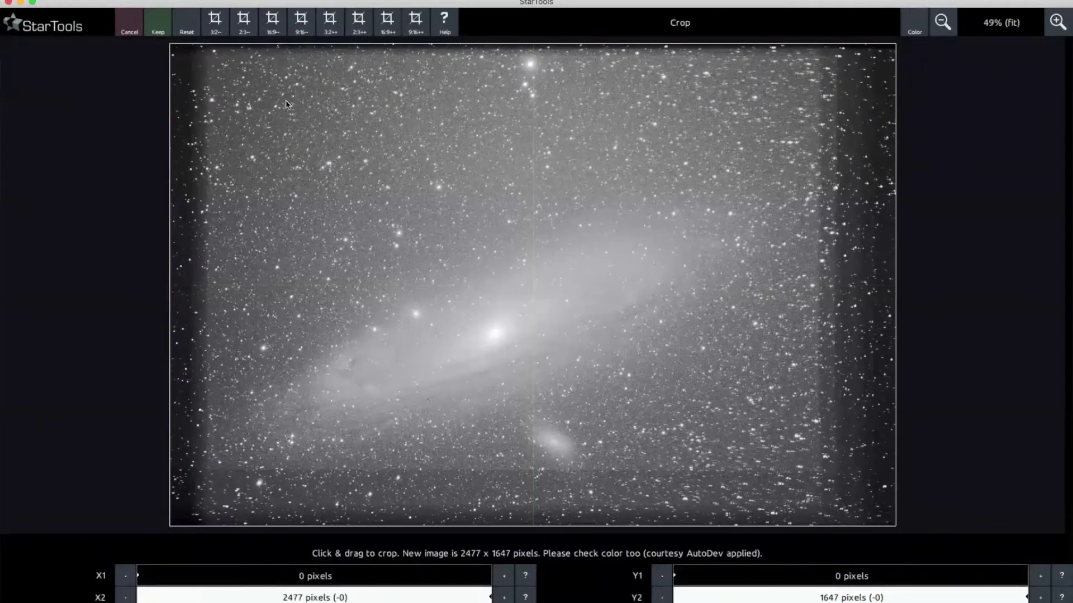
{"action": "left_click_drag", "start_coordinate": [220, 70], "coordinate": [806, 466]}
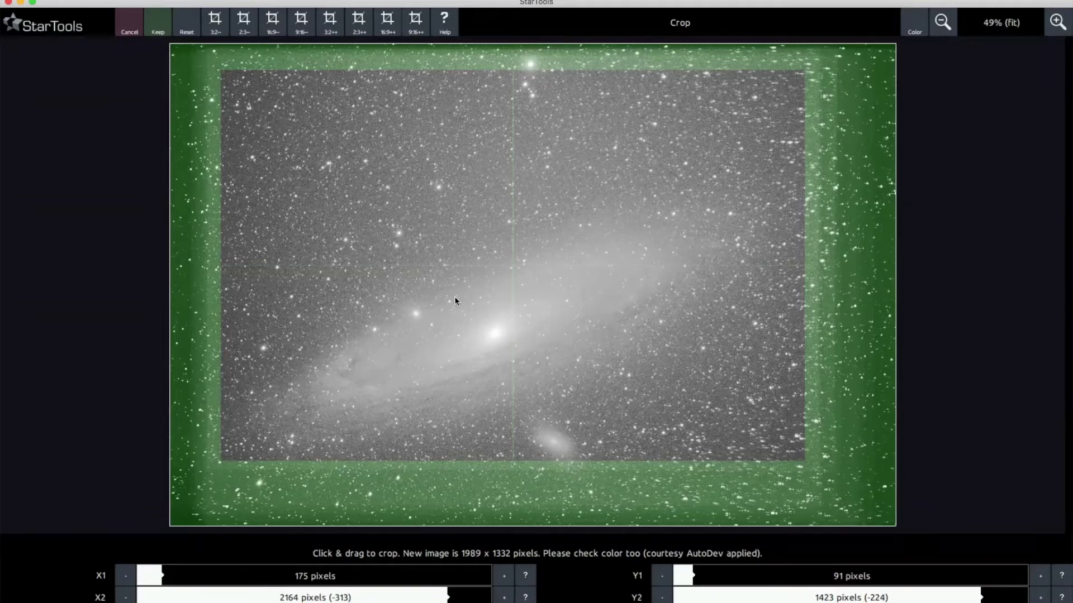
{"action": "left_click_drag", "start_coordinate": [696, 575], "coordinate": [710, 578]}
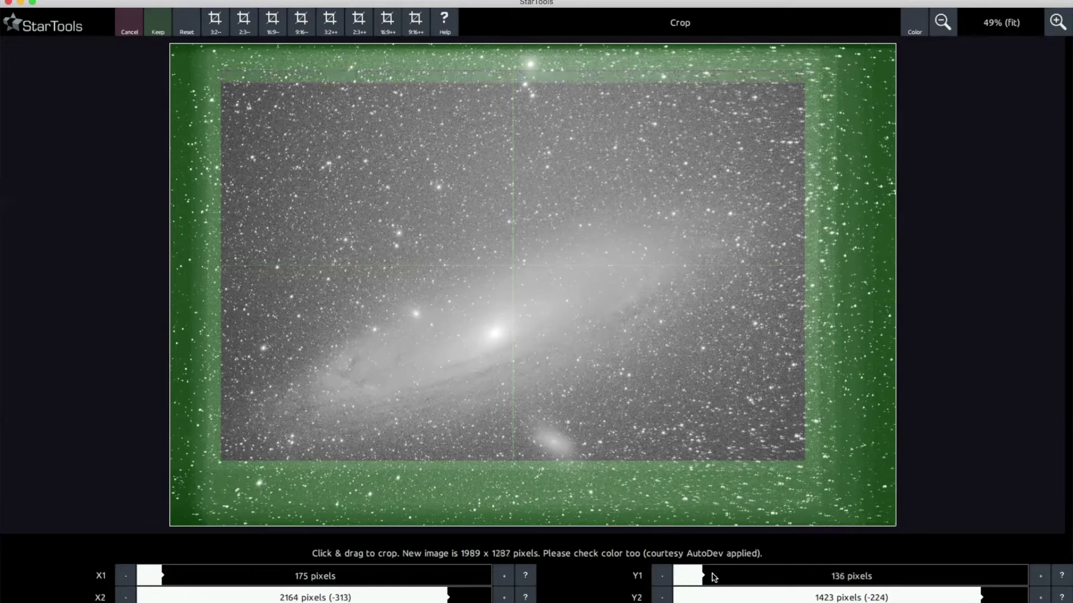
{"action": "left_click", "coordinate": [719, 577]}
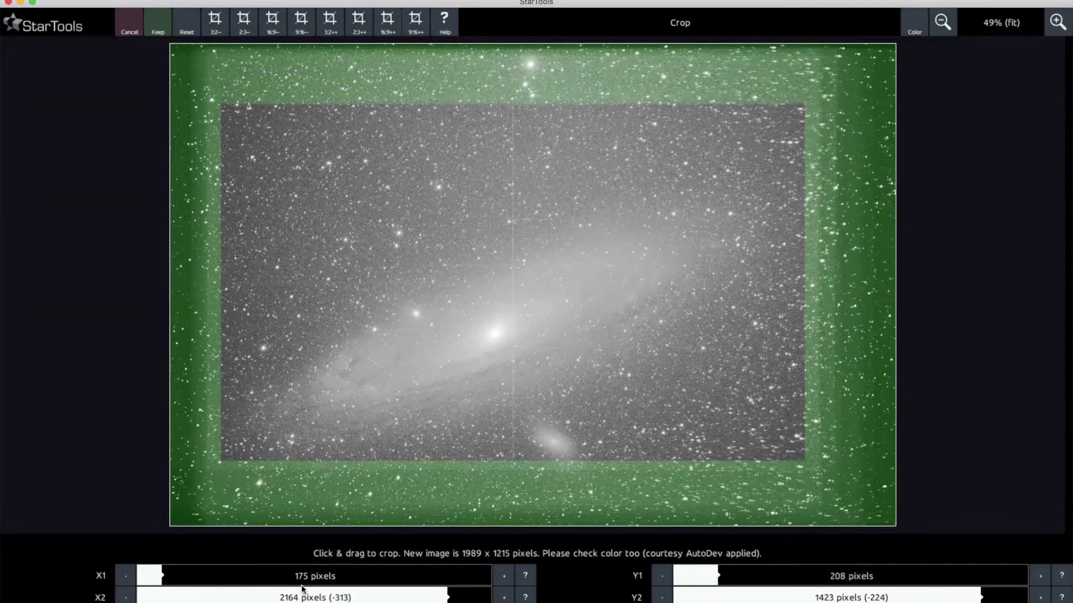
{"action": "left_click", "coordinate": [160, 28]}
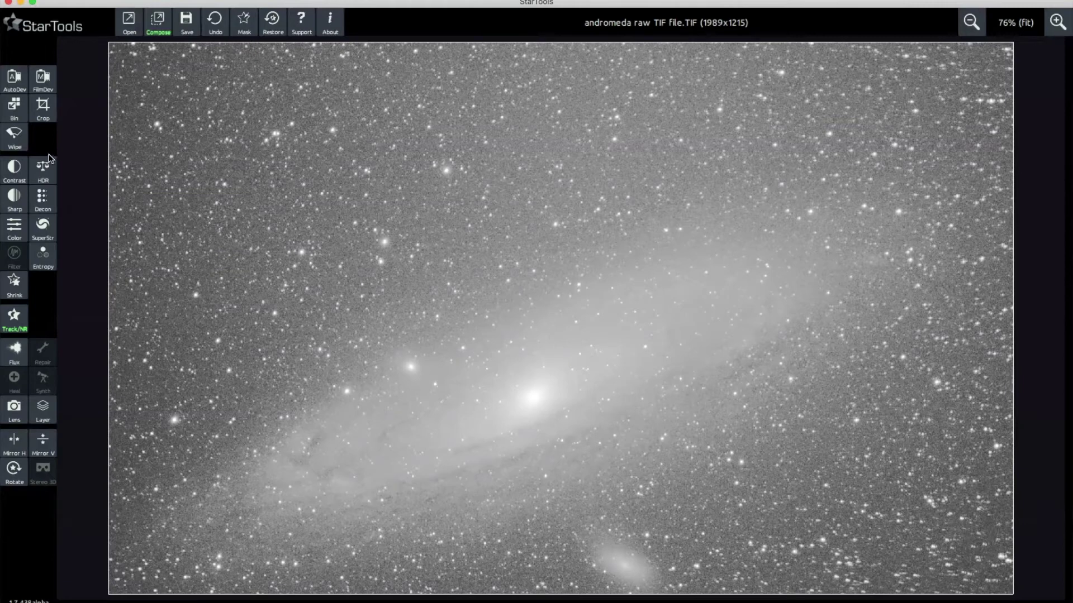
Run Wipe on the cropped image with the Vignetting preset.
{"action": "left_click", "coordinate": [13, 139]}
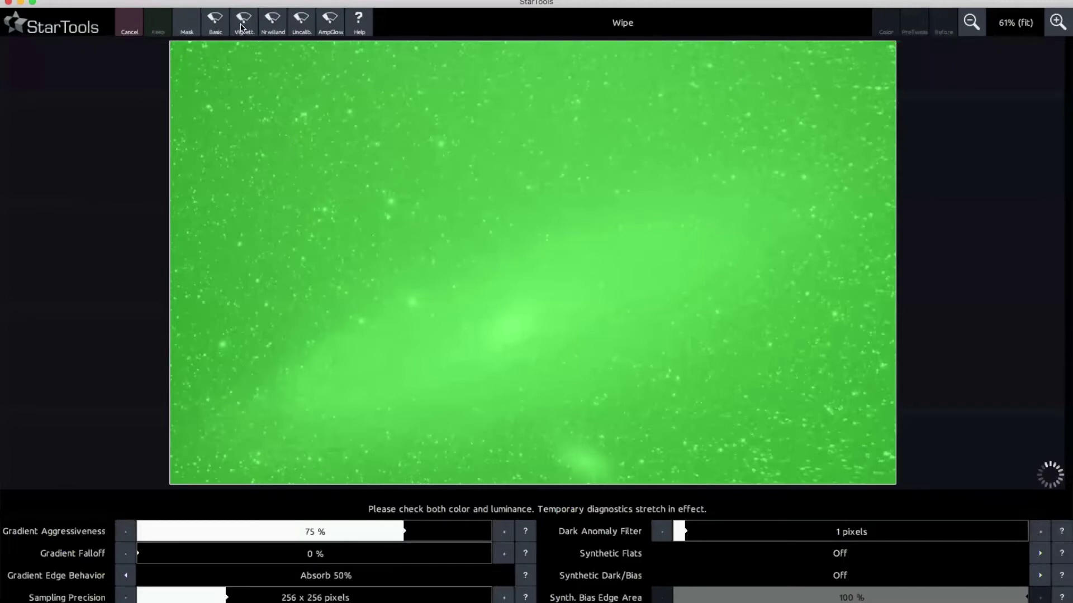
{"action": "left_click", "coordinate": [244, 23]}
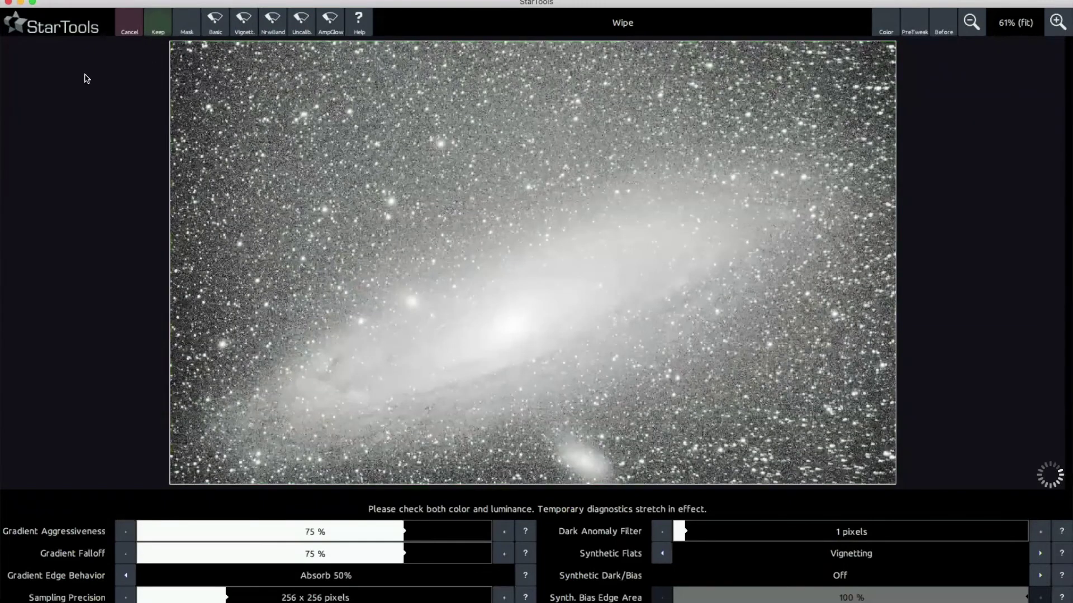
{"action": "left_click", "coordinate": [244, 25]}
{"action": "left_click", "coordinate": [243, 25]}
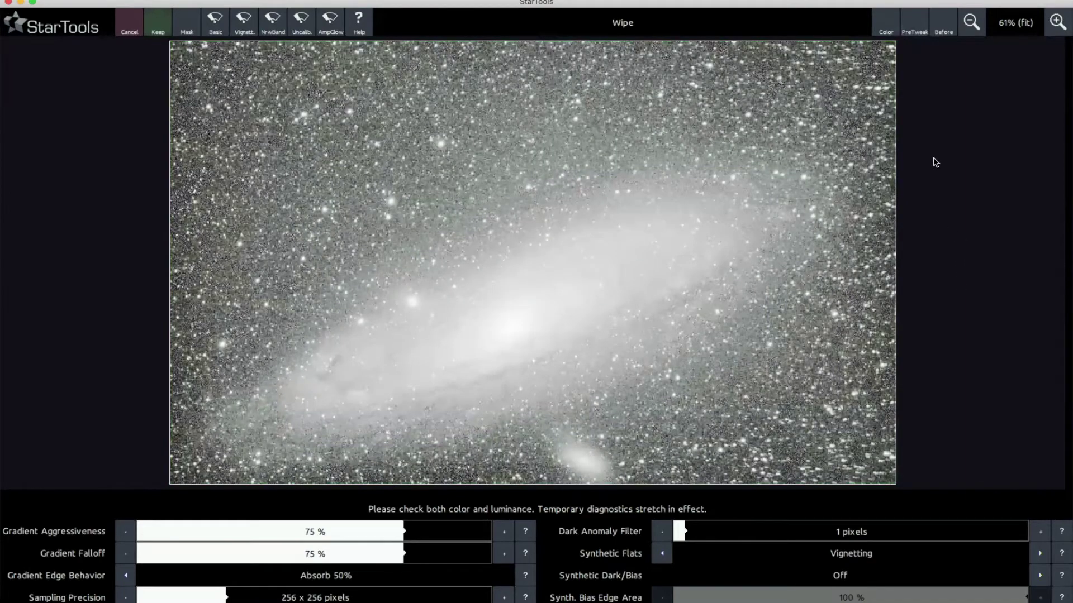
Compare the image before and after the Wipe, acknowledge the color check, and keep the wiped result.
{"action": "left_click", "coordinate": [942, 27]}
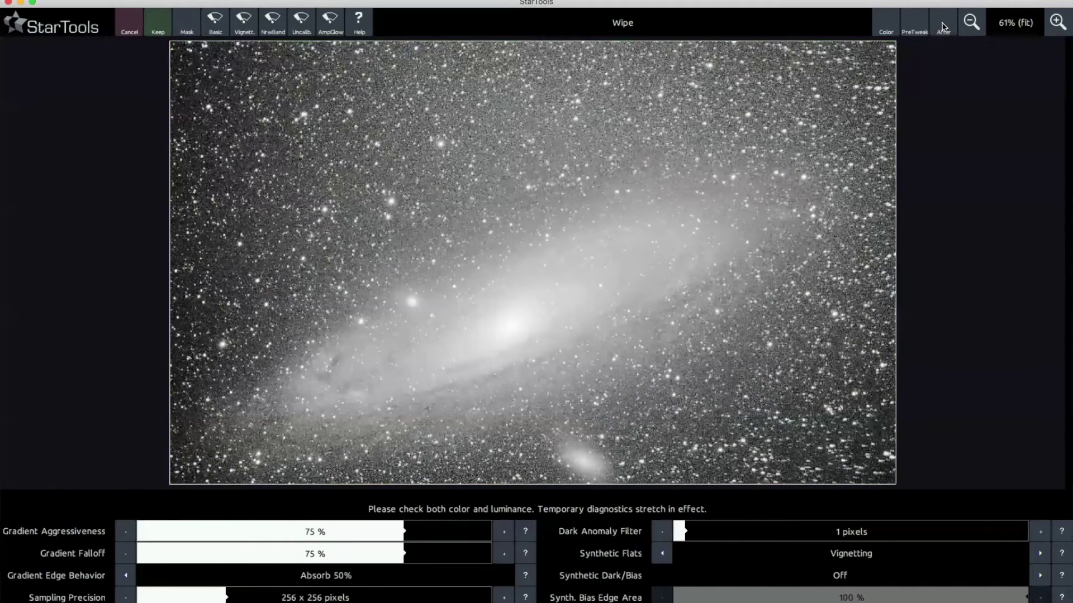
{"action": "left_click", "coordinate": [942, 28]}
{"action": "left_click", "coordinate": [942, 28]}
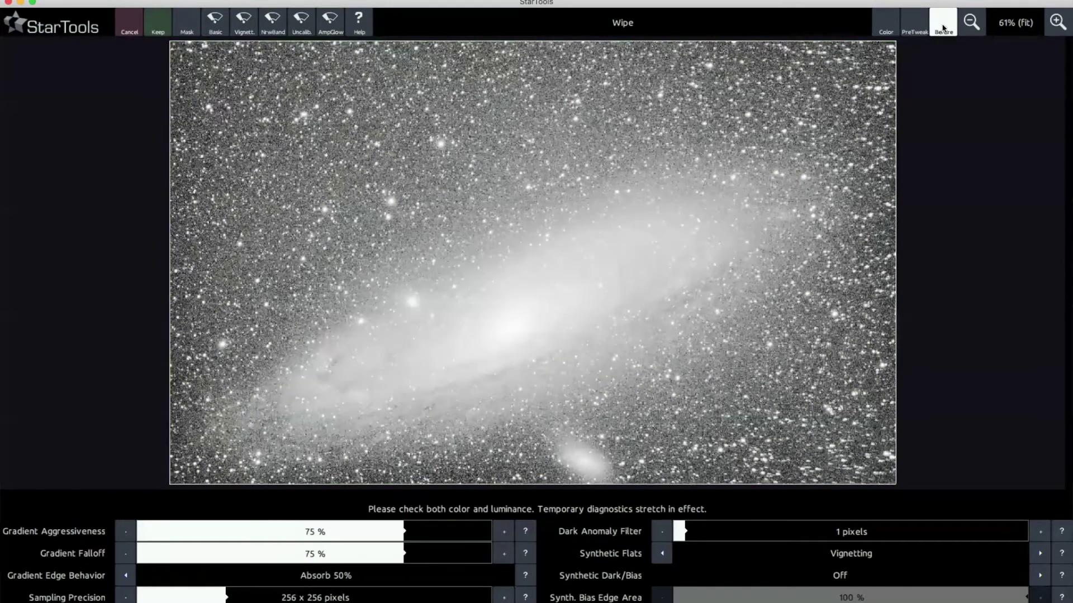
{"action": "left_click", "coordinate": [942, 28]}
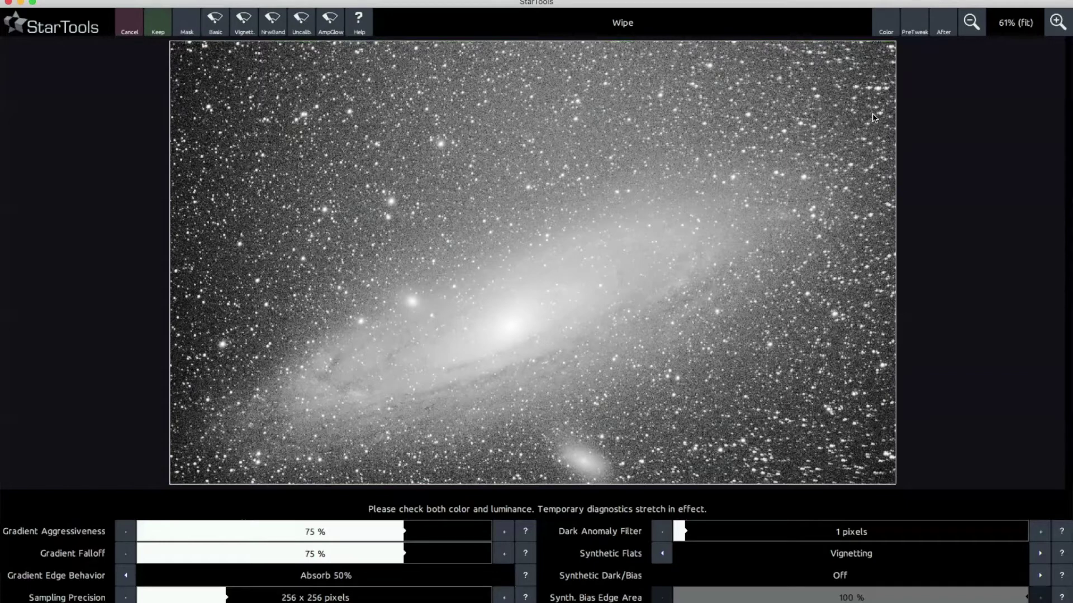
{"action": "left_click", "coordinate": [944, 25]}
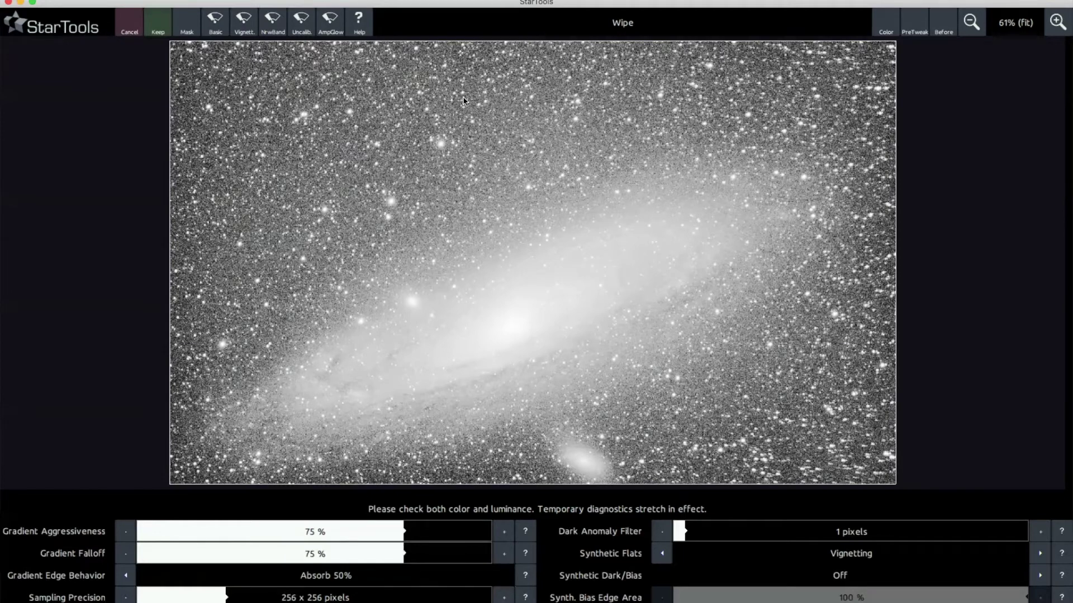
{"action": "left_click", "coordinate": [158, 29]}
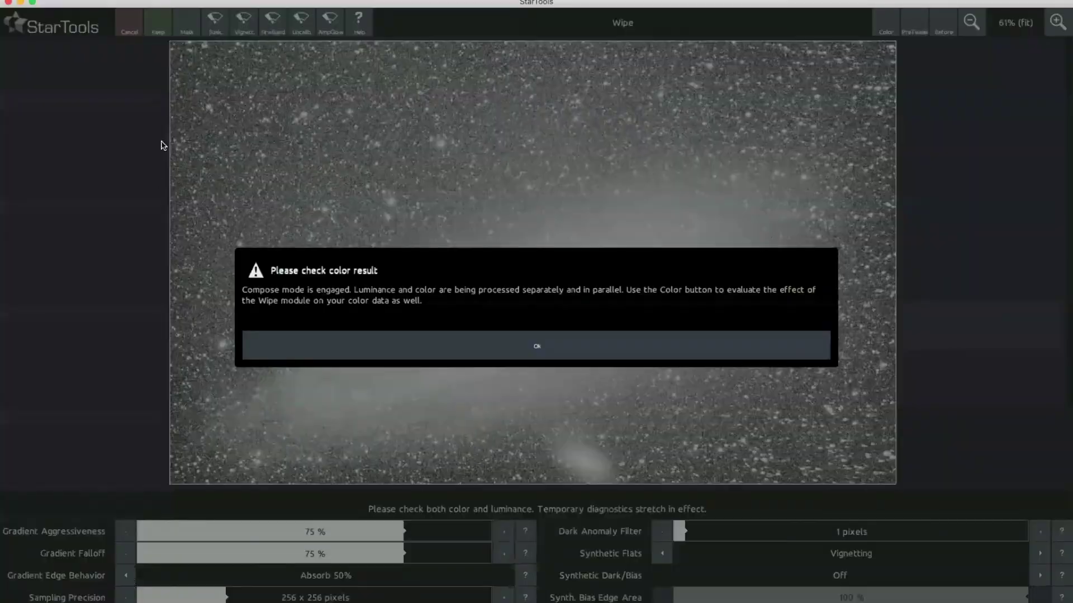
{"action": "left_click", "coordinate": [540, 350]}
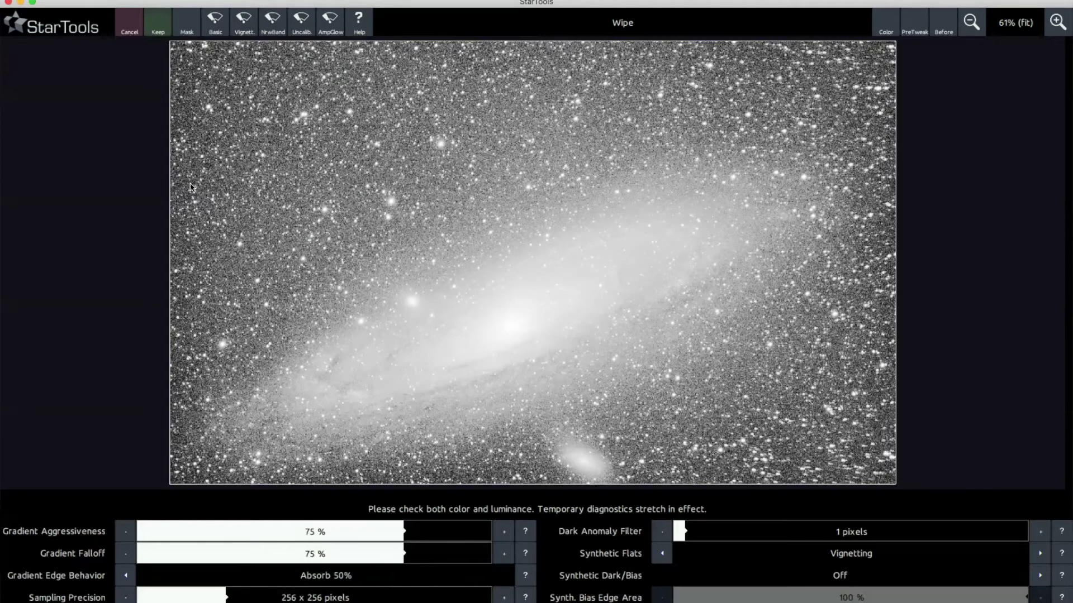
{"action": "left_click", "coordinate": [161, 28]}
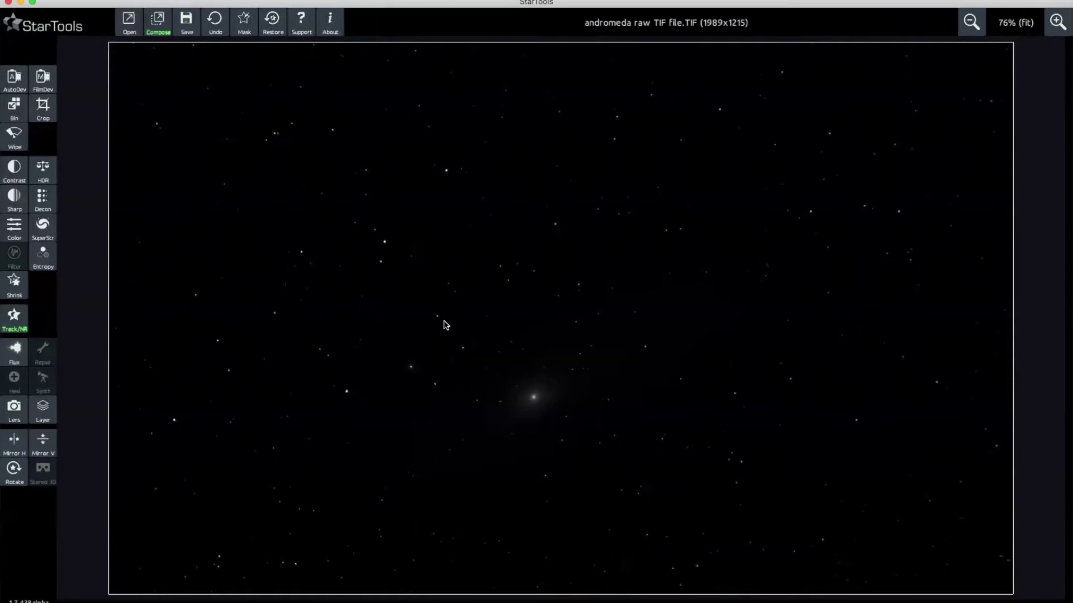
Redo the global stretch with FilmDev and repeatedly use Home In to find a suitable Digital Development level.
{"action": "left_click", "coordinate": [44, 80]}
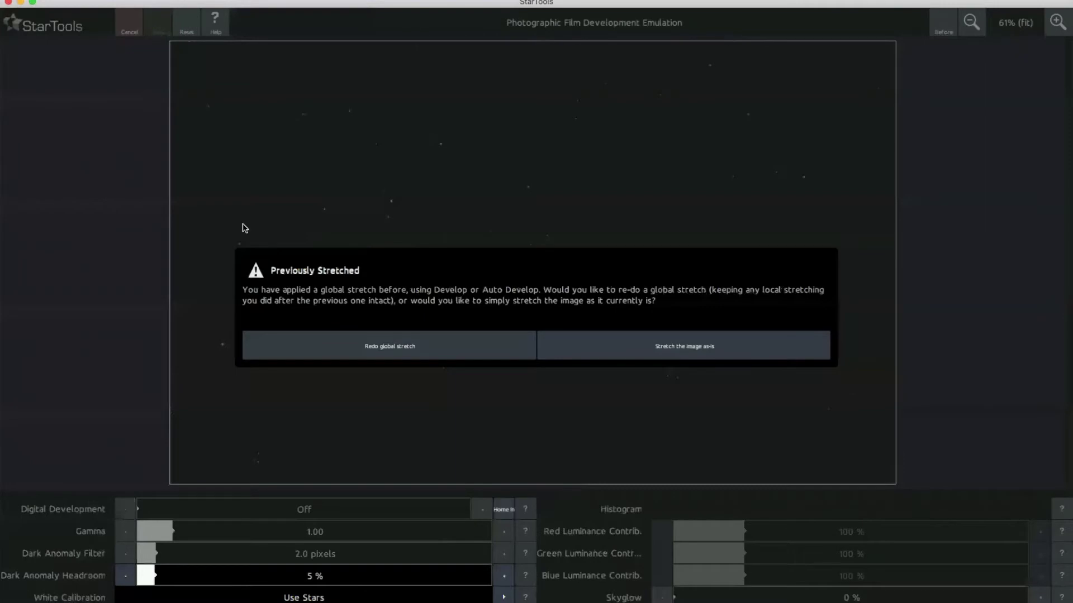
{"action": "left_click", "coordinate": [415, 354]}
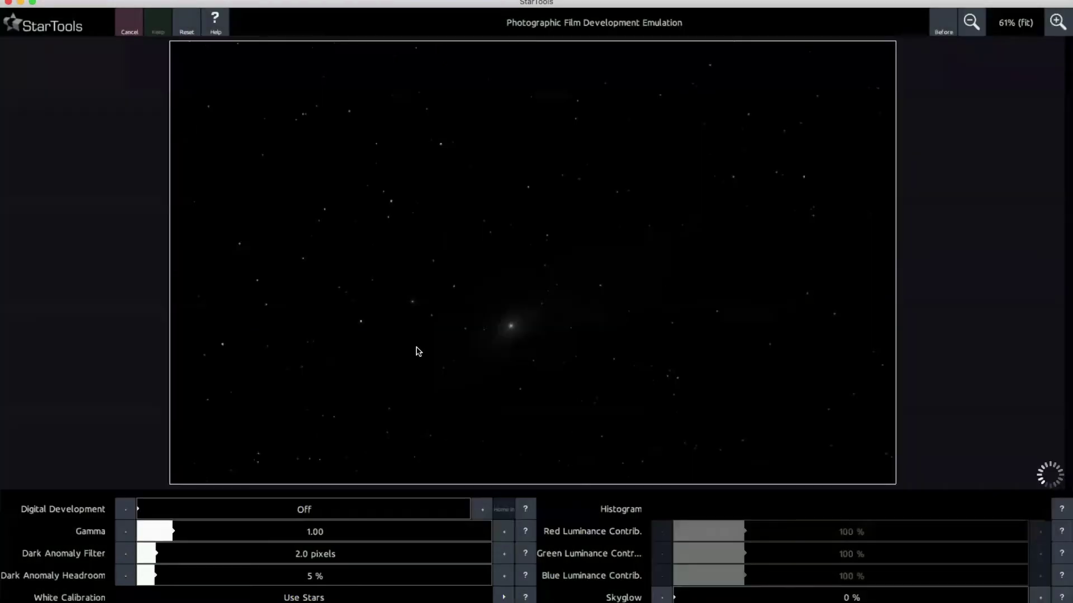
{"action": "left_click", "coordinate": [456, 514]}
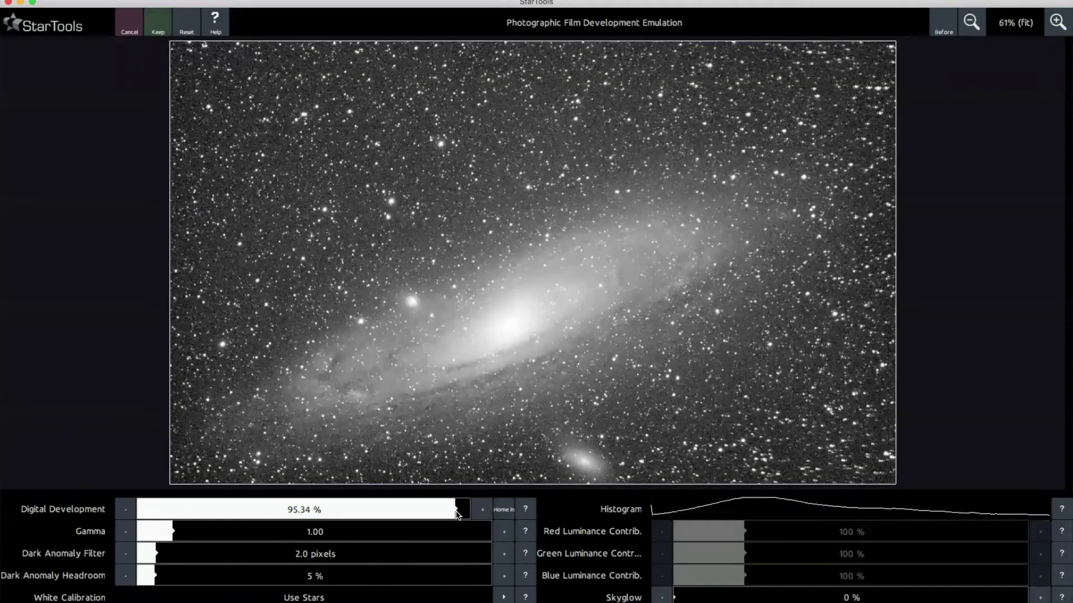
{"action": "left_click", "coordinate": [504, 510]}
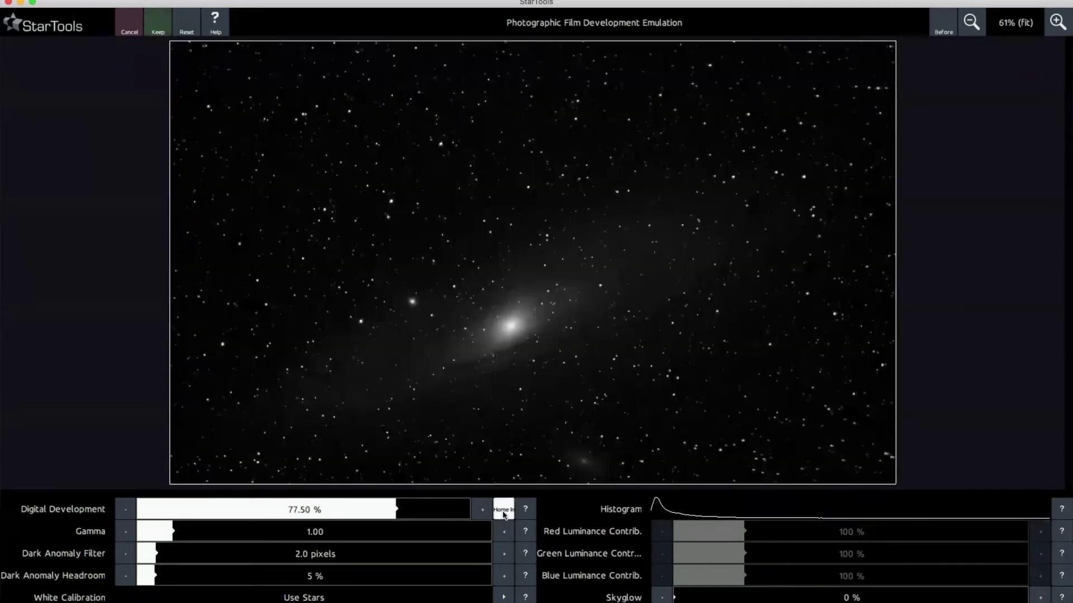
{"action": "left_click", "coordinate": [503, 512]}
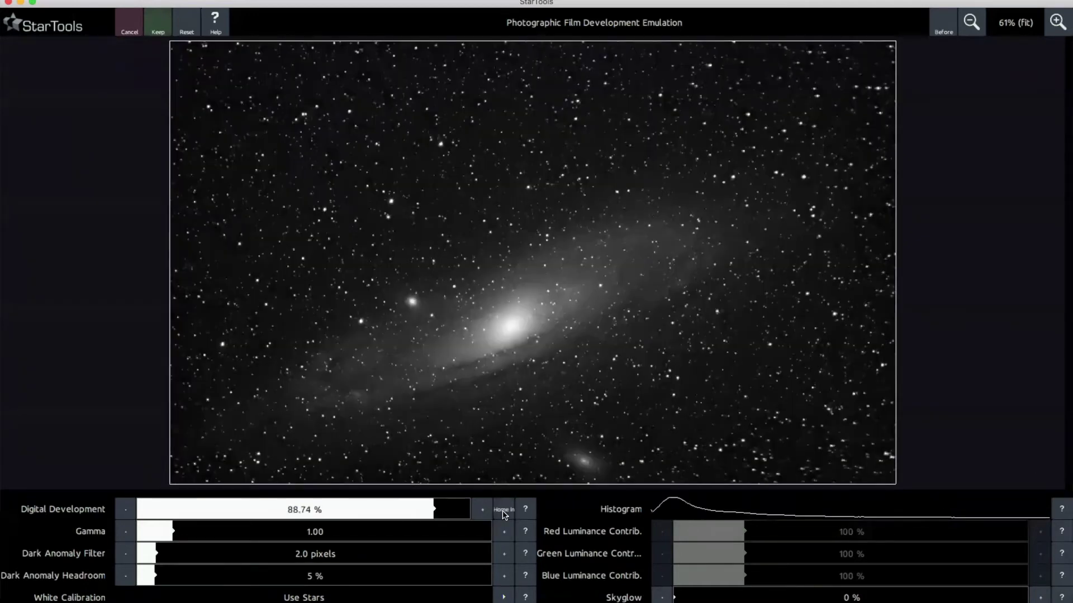
{"action": "left_click", "coordinate": [504, 514]}
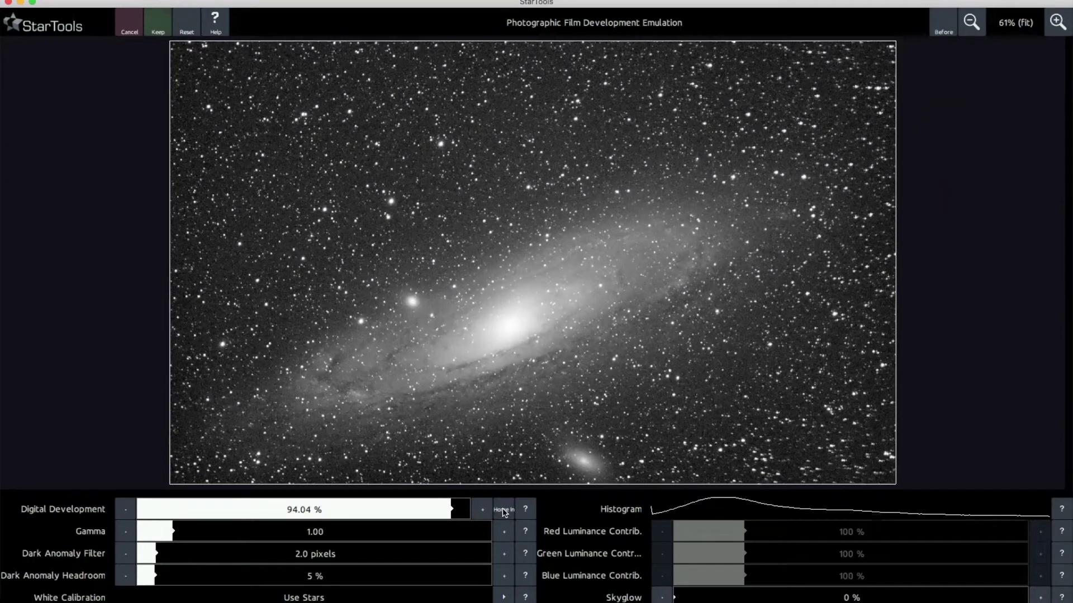
{"action": "left_click", "coordinate": [504, 511]}
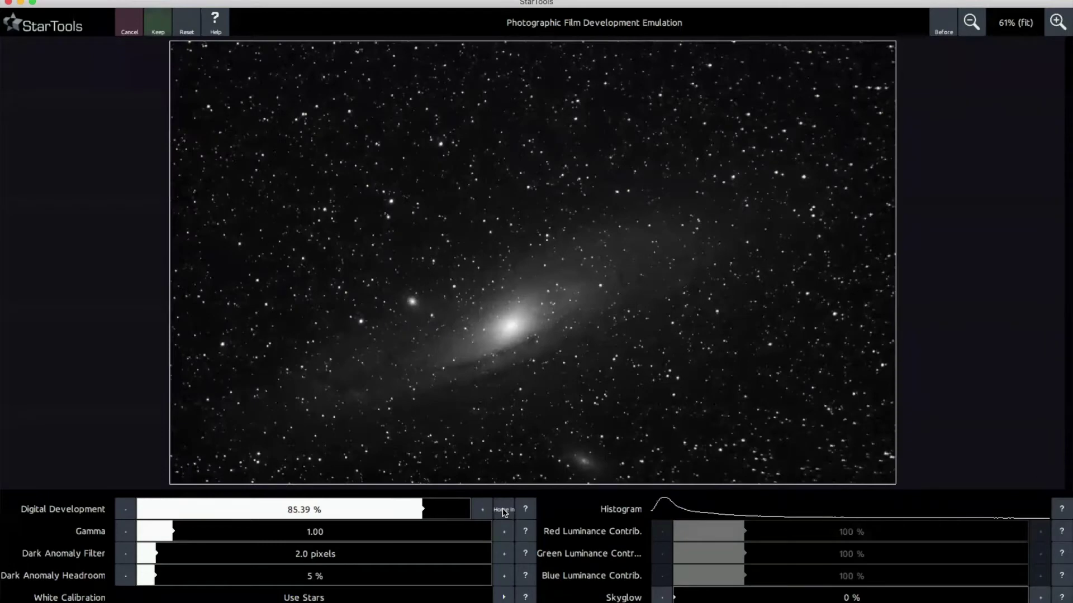
{"action": "left_click", "coordinate": [504, 511]}
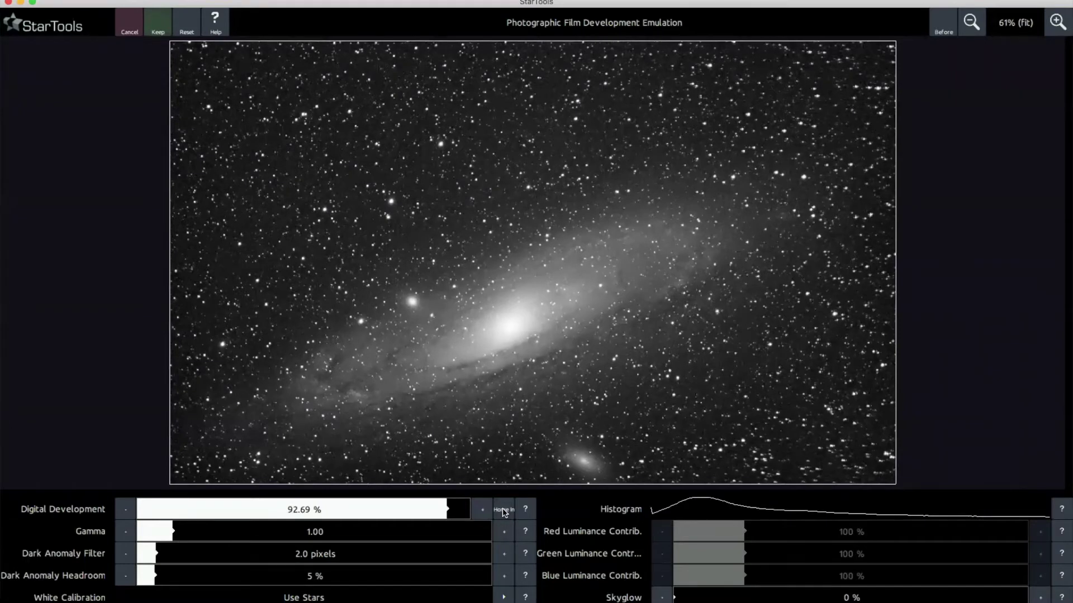
{"action": "left_click", "coordinate": [505, 512]}
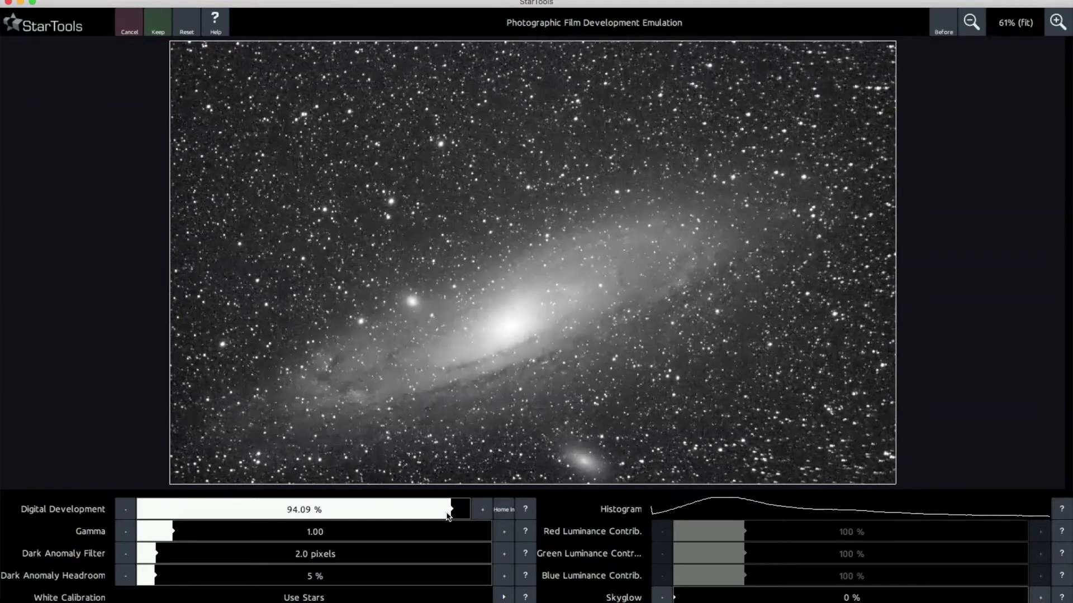
Fine-tune Digital Development to 93.37 % and keep the stretched image.
{"action": "left_click", "coordinate": [448, 516]}
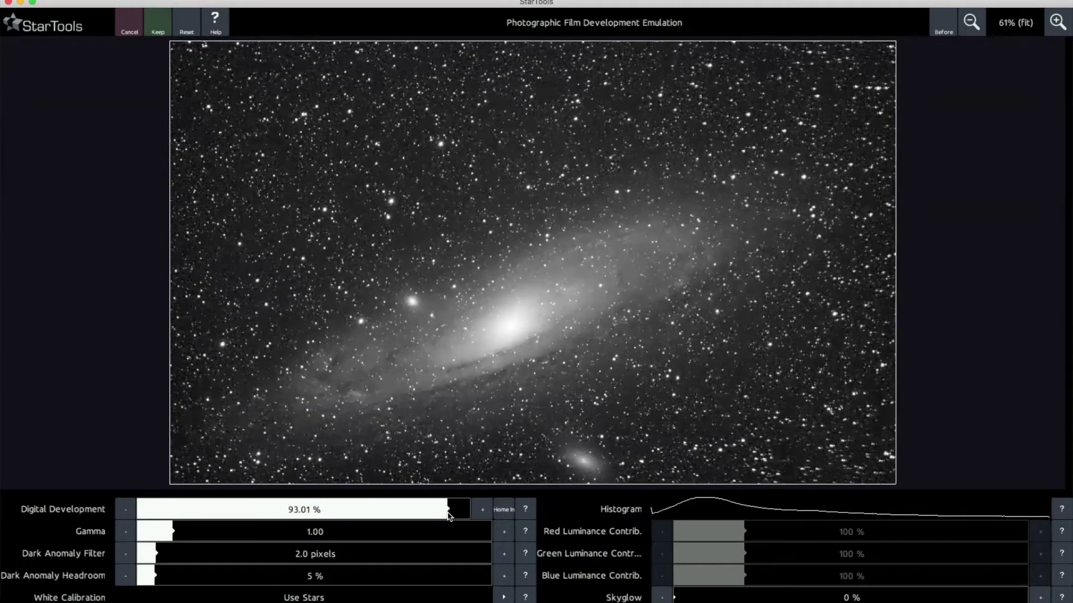
{"action": "left_click", "coordinate": [449, 516]}
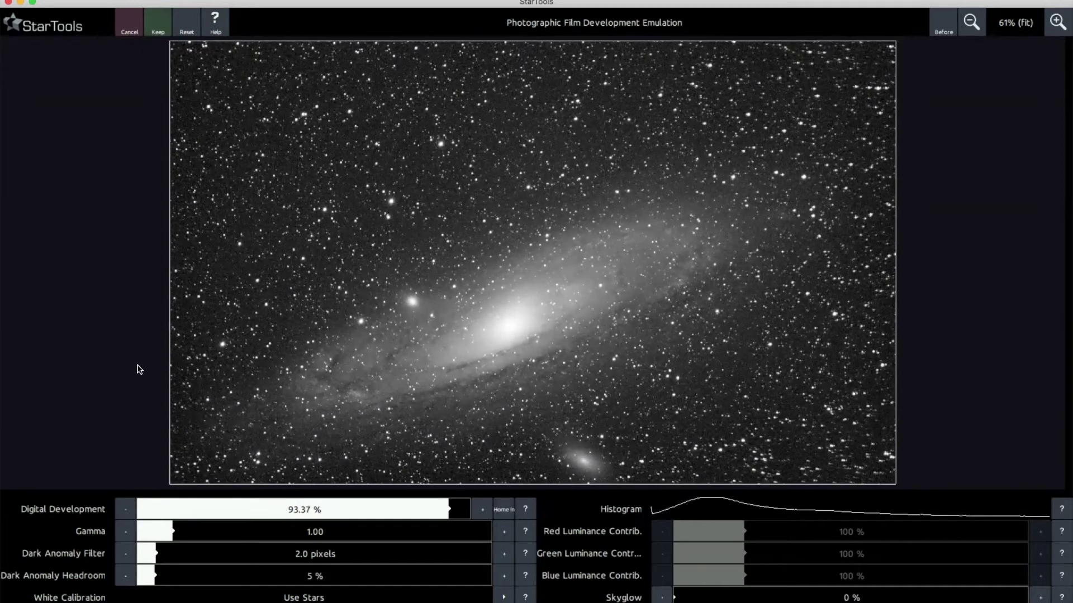
{"action": "left_click", "coordinate": [158, 26]}
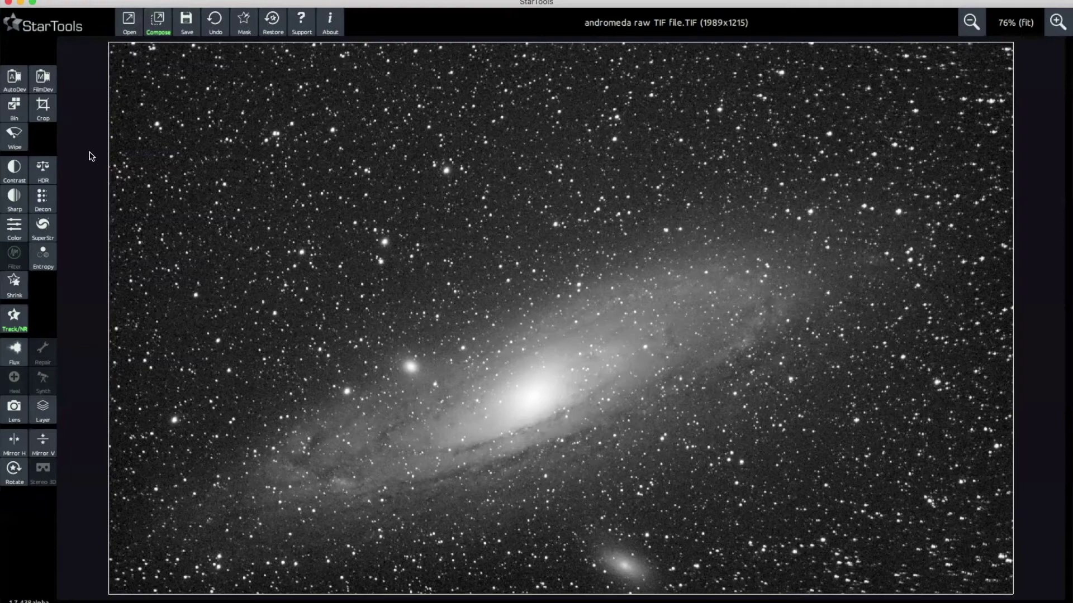
Run HDR on the stretched galaxy with the Reveal Core preset.
{"action": "left_click", "coordinate": [45, 173]}
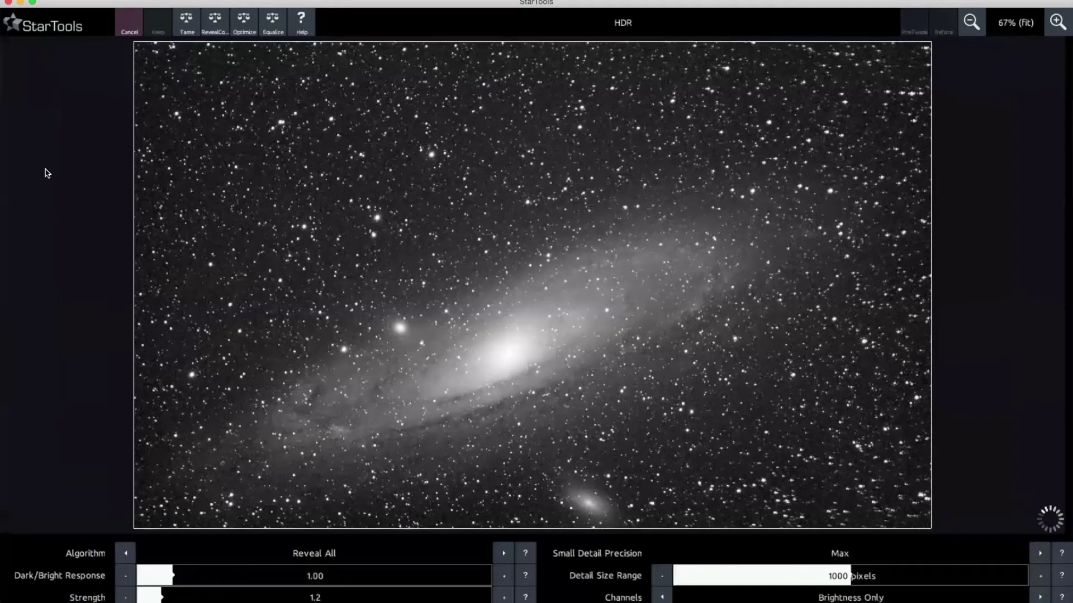
{"action": "left_click", "coordinate": [215, 23]}
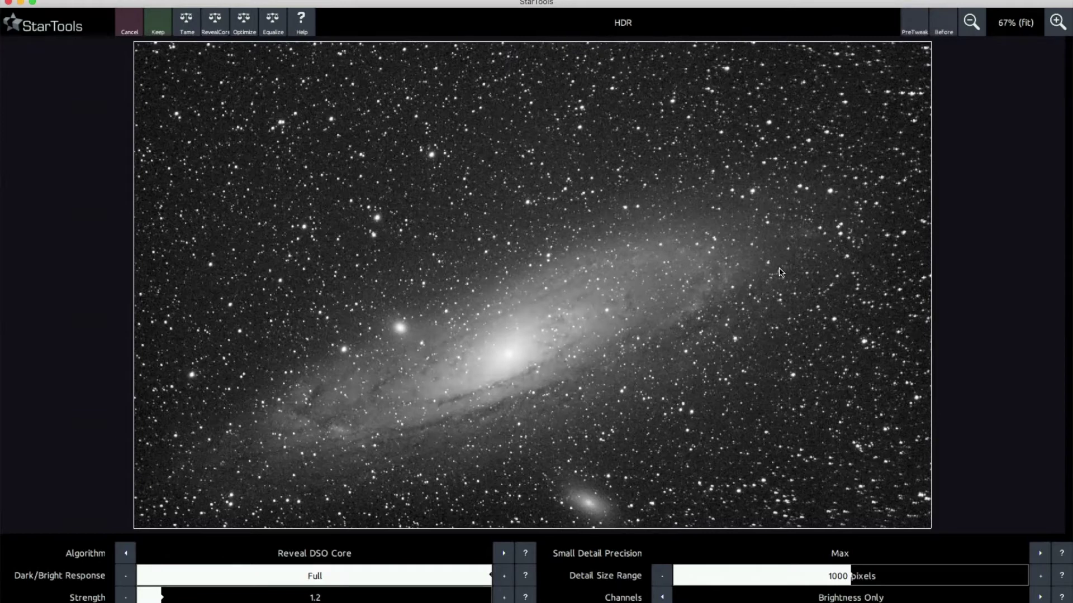
Compare the galaxy core before and after HDR at 150% and at full view, and keep the HDR result.
{"action": "left_click", "coordinate": [948, 25]}
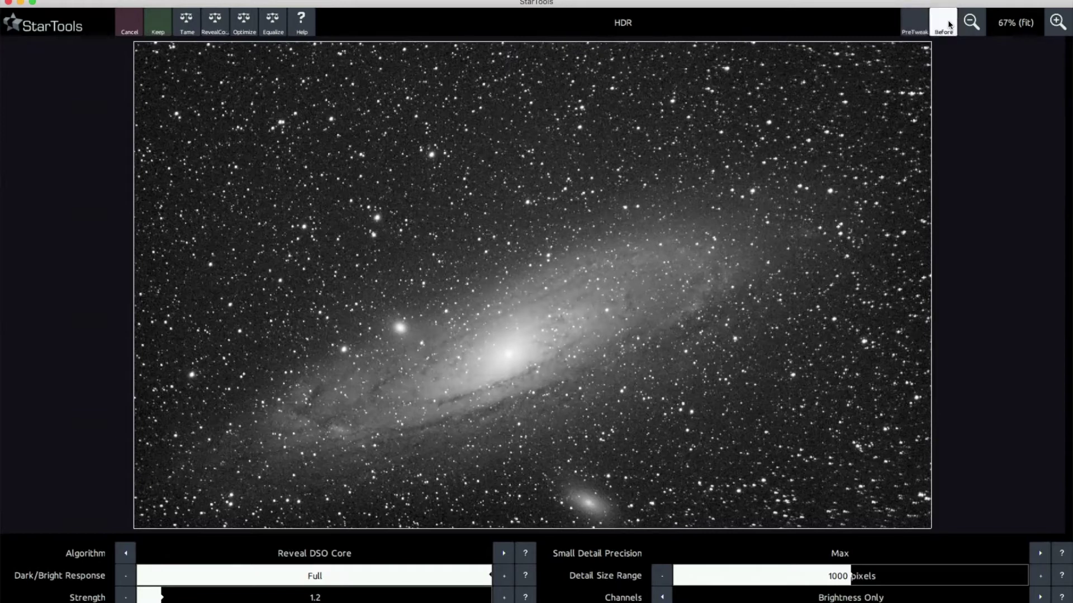
{"action": "left_click", "coordinate": [1056, 22]}
{"action": "left_click", "coordinate": [1057, 23]}
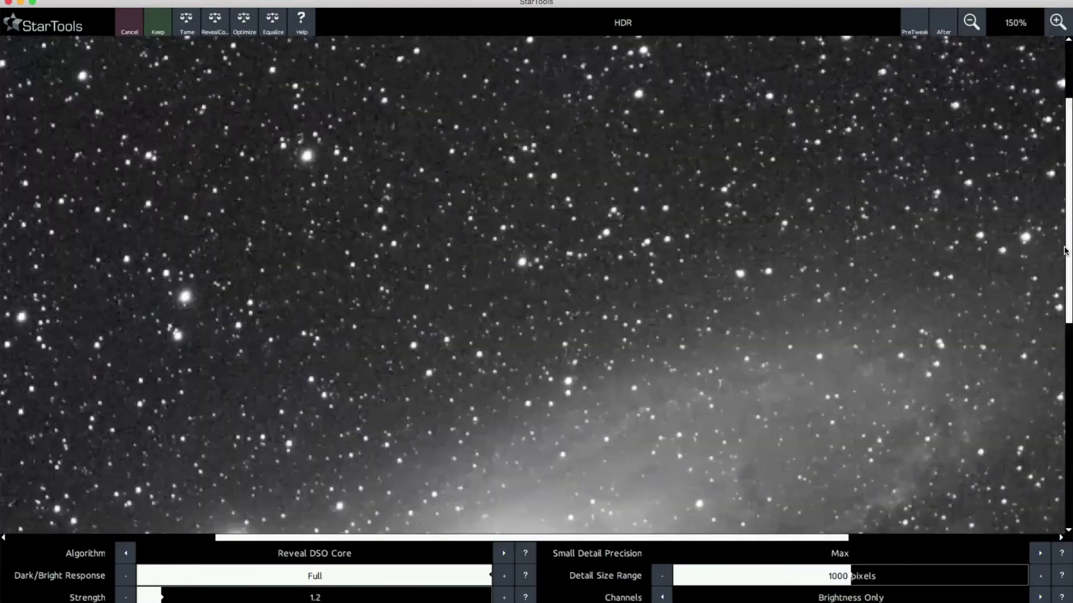
{"action": "left_click_drag", "start_coordinate": [1065, 239], "coordinate": [1065, 322]}
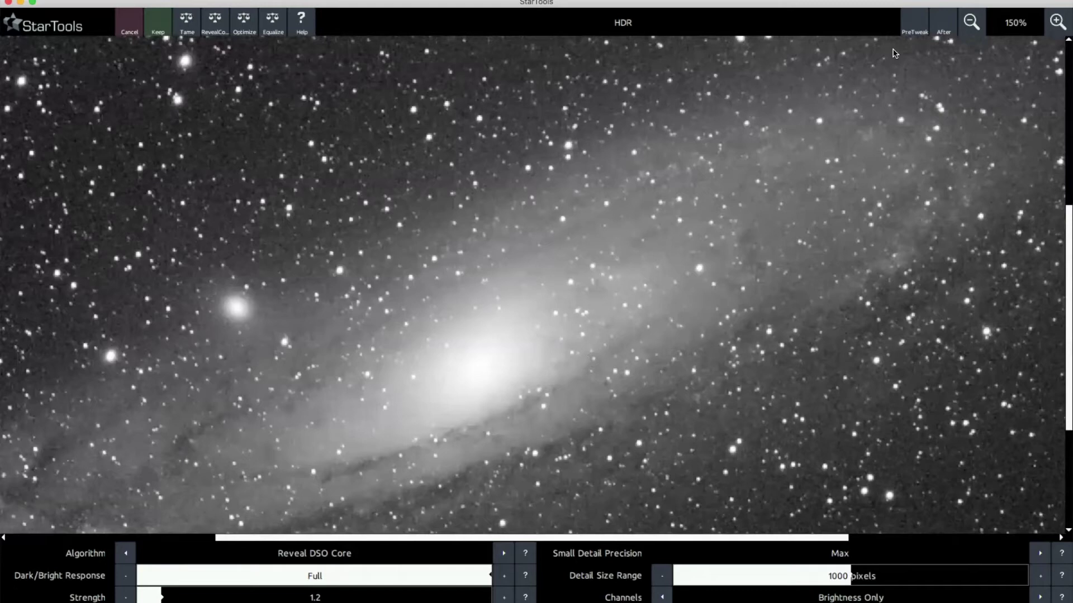
{"action": "left_click", "coordinate": [945, 28]}
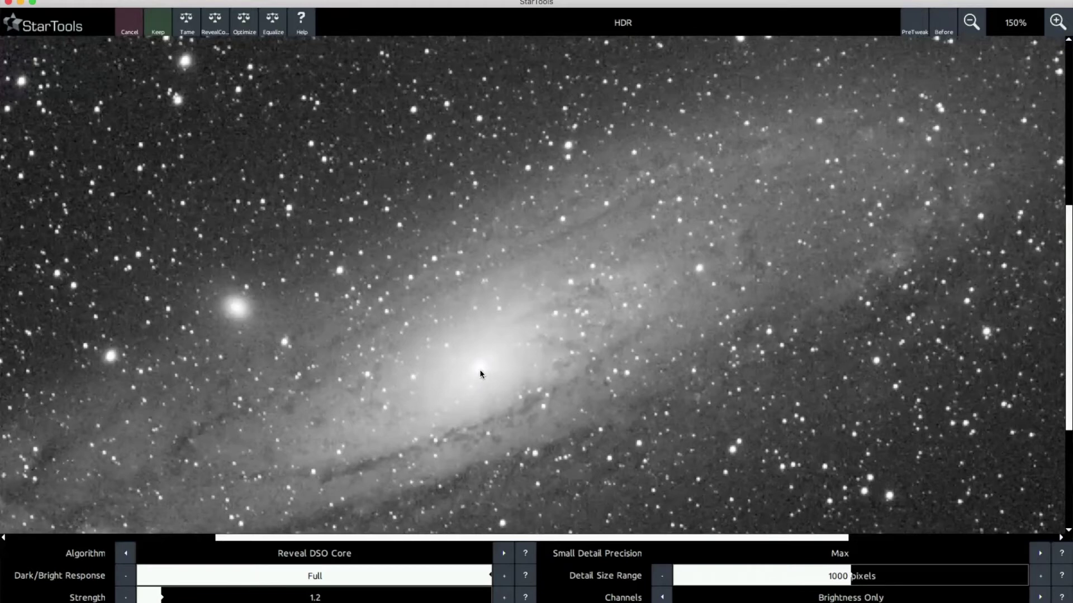
{"action": "left_click", "coordinate": [944, 28]}
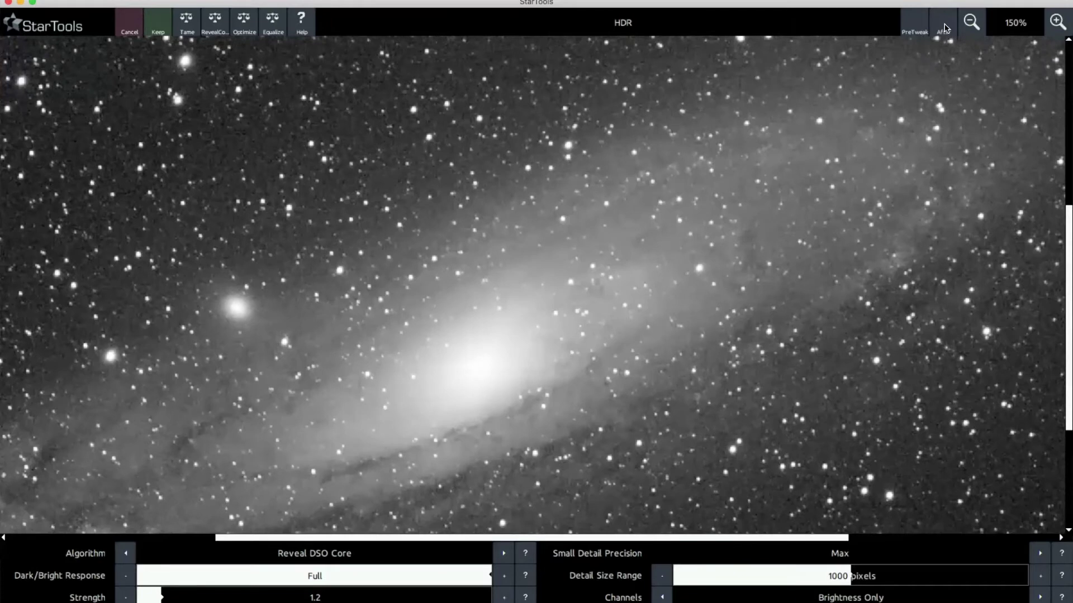
{"action": "left_click", "coordinate": [944, 28]}
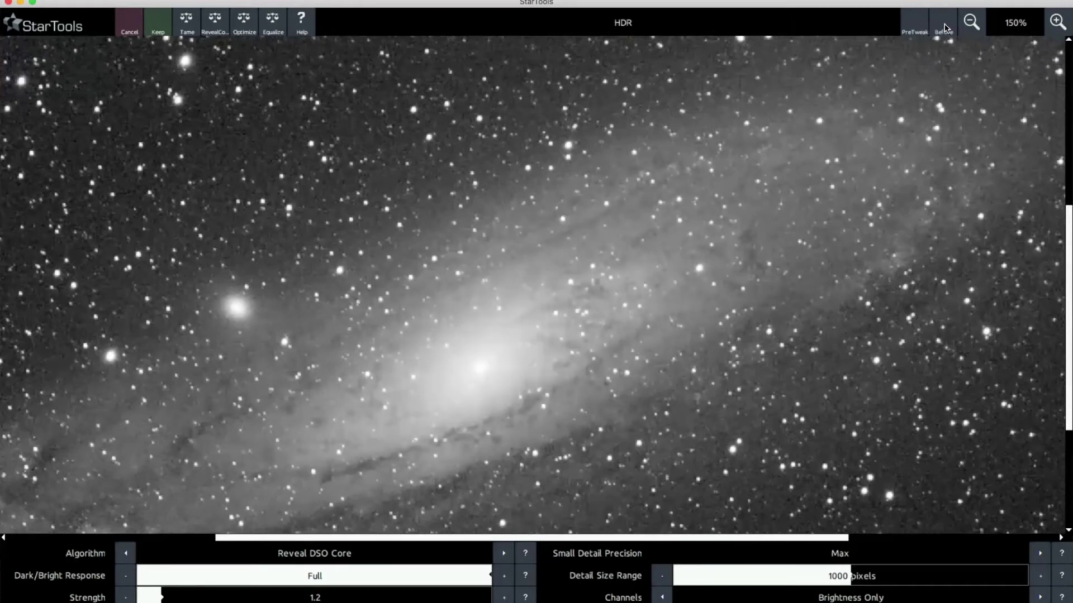
{"action": "left_click", "coordinate": [971, 23]}
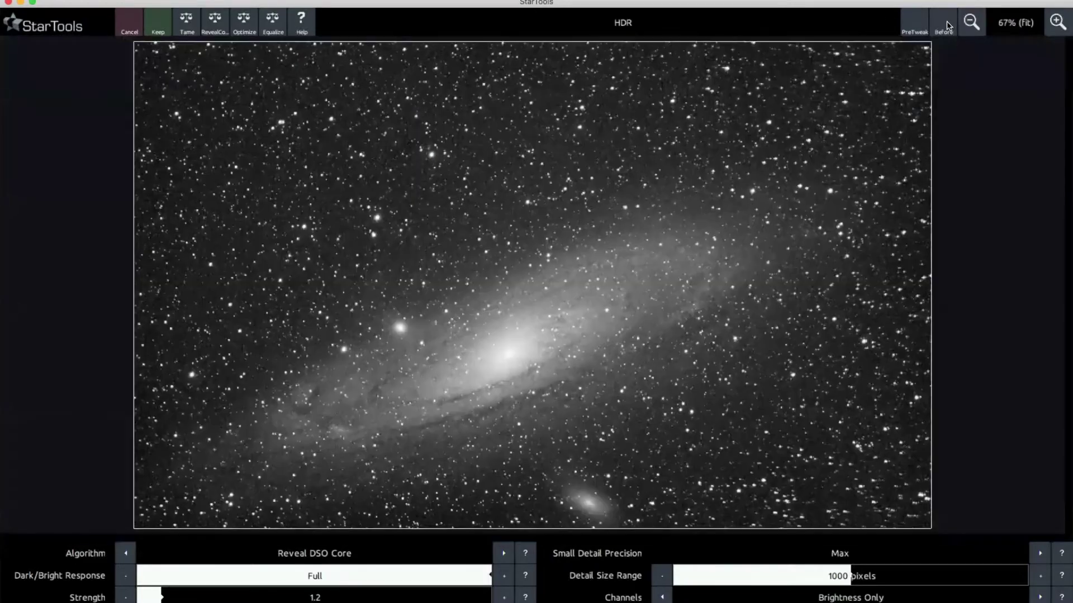
{"action": "left_click", "coordinate": [945, 25]}
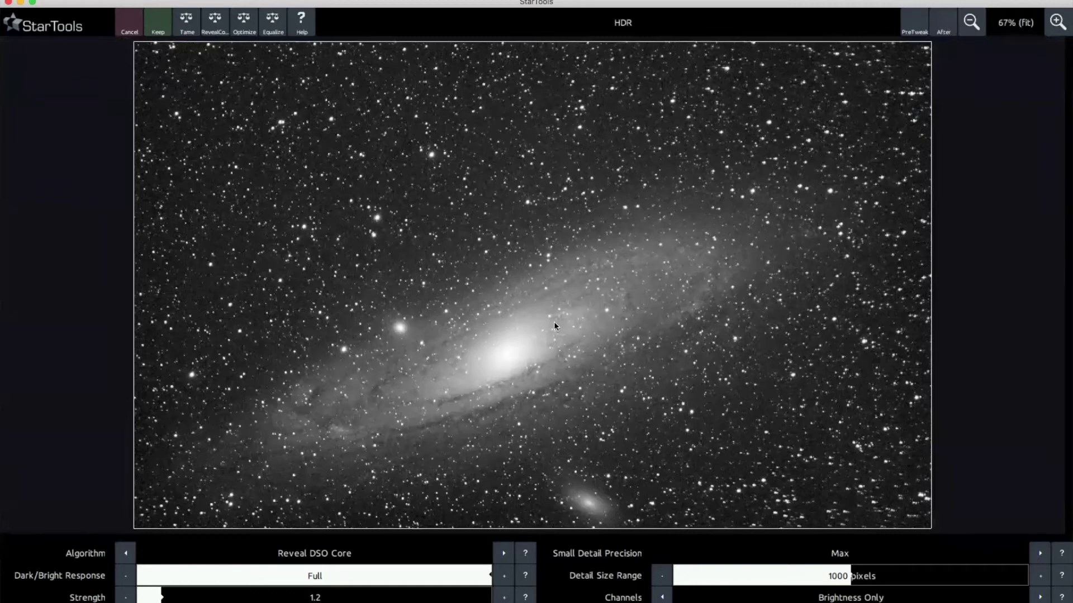
{"action": "left_click", "coordinate": [943, 28]}
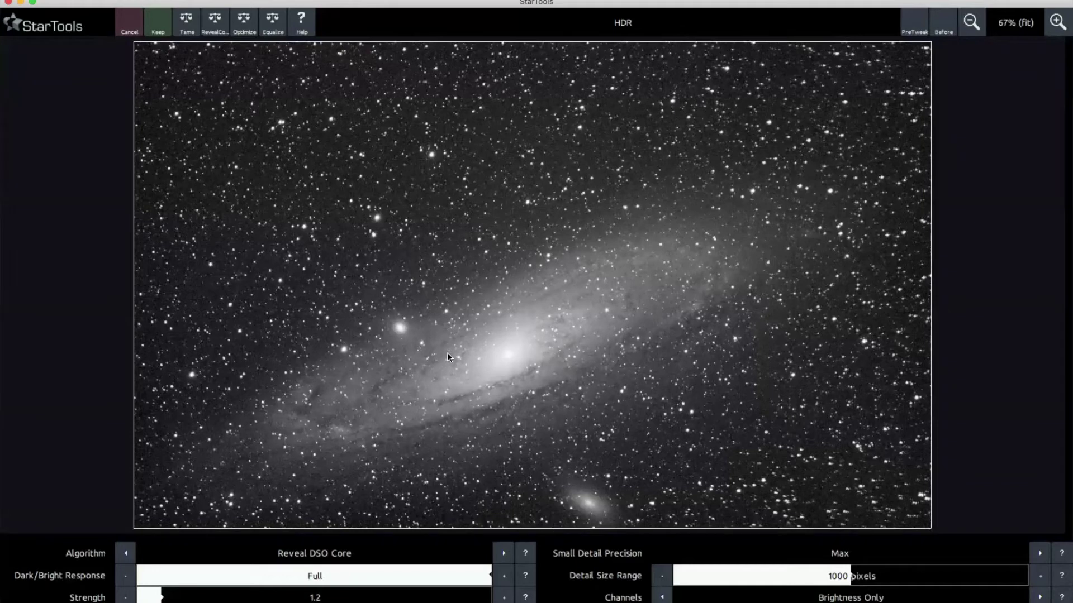
{"action": "left_click", "coordinate": [158, 29]}
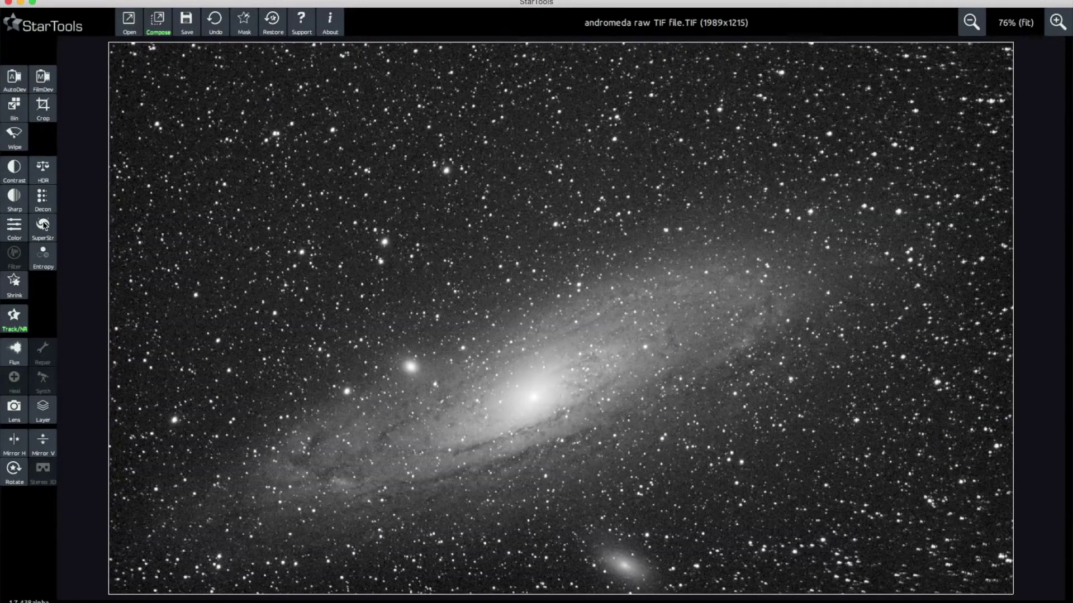
Clear the existing mask, generate an automatic mask with the Stars preset, and keep it.
{"action": "left_click", "coordinate": [243, 28]}
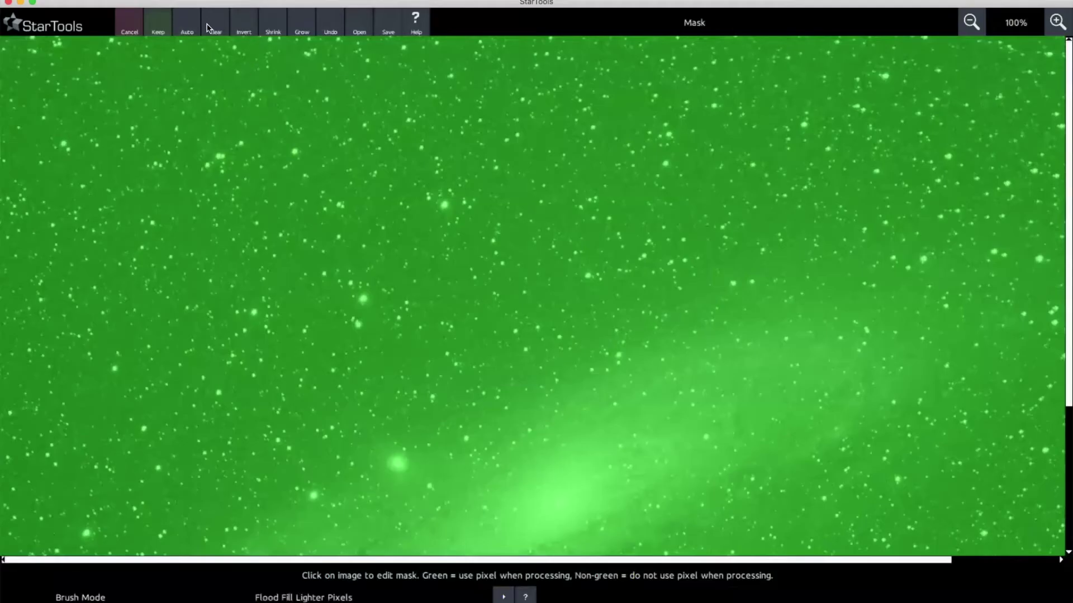
{"action": "left_click", "coordinate": [211, 28]}
{"action": "left_click", "coordinate": [190, 27]}
{"action": "left_click", "coordinate": [190, 23]}
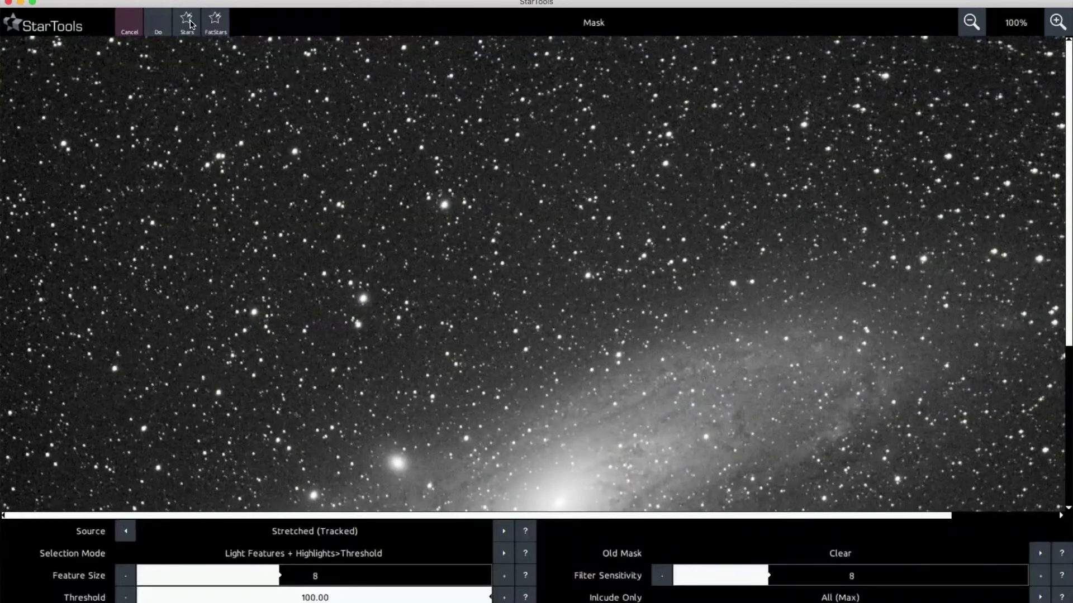
{"action": "left_click", "coordinate": [158, 24]}
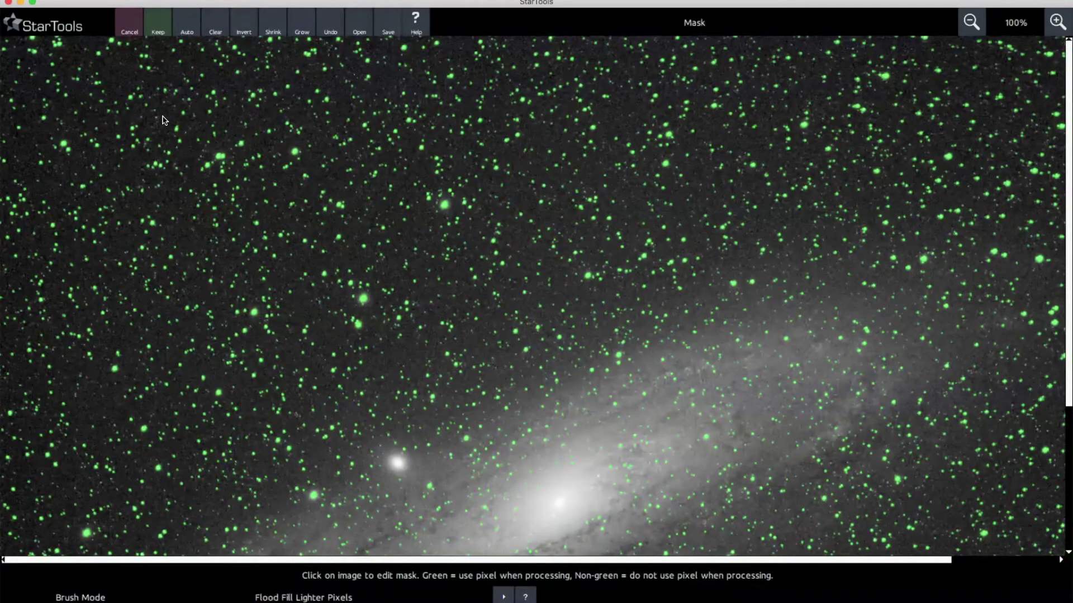
{"action": "left_click", "coordinate": [158, 24]}
Start the Color module with the partial star mask kept and sample the masked stars as the white reference.
{"action": "left_click", "coordinate": [14, 229]}
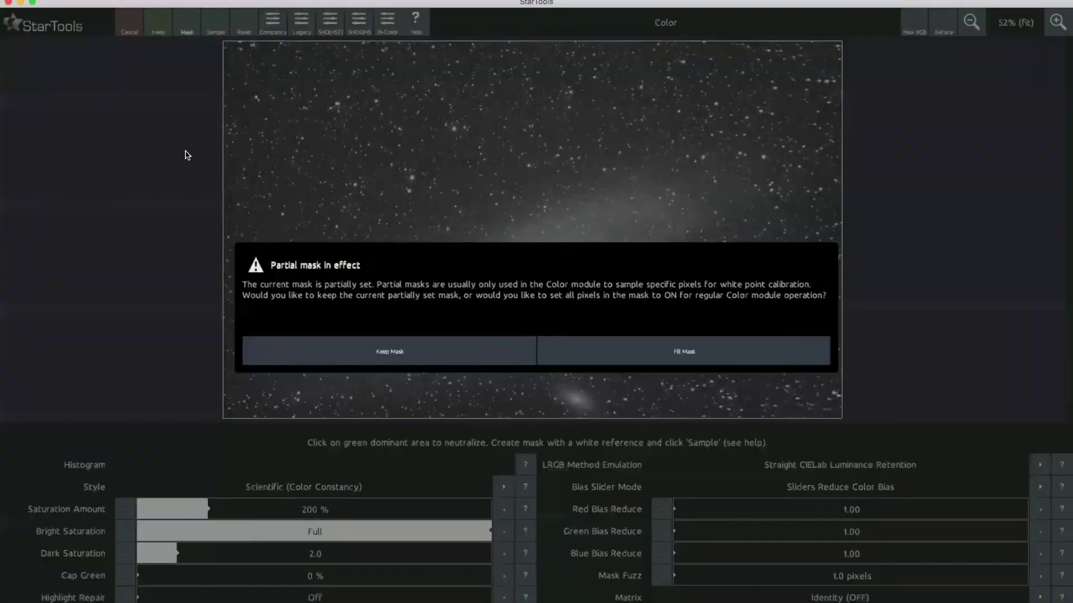
{"action": "left_click", "coordinate": [397, 358]}
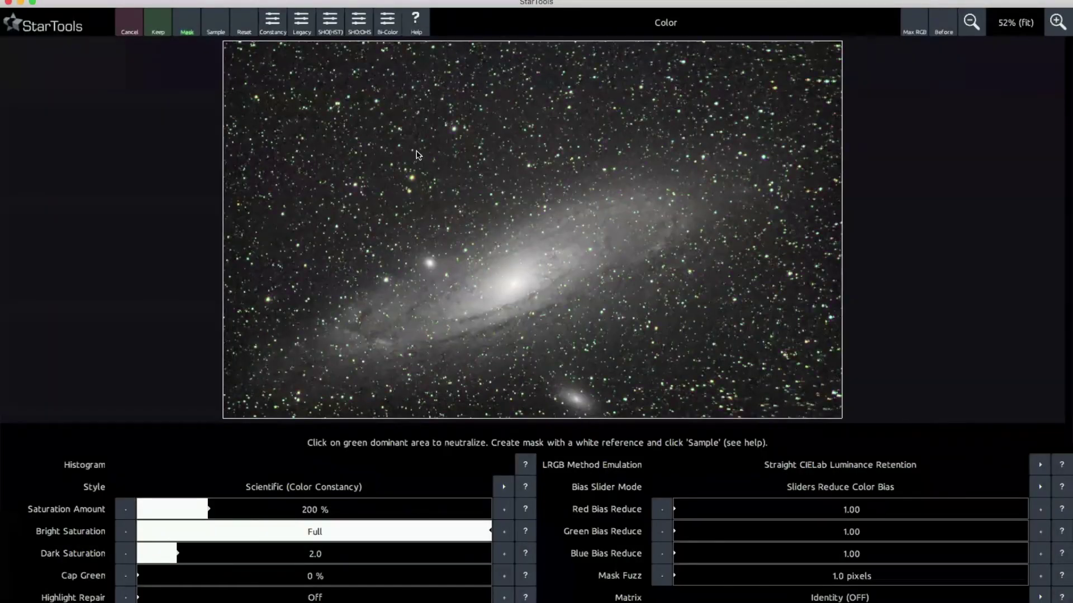
{"action": "left_click", "coordinate": [212, 24]}
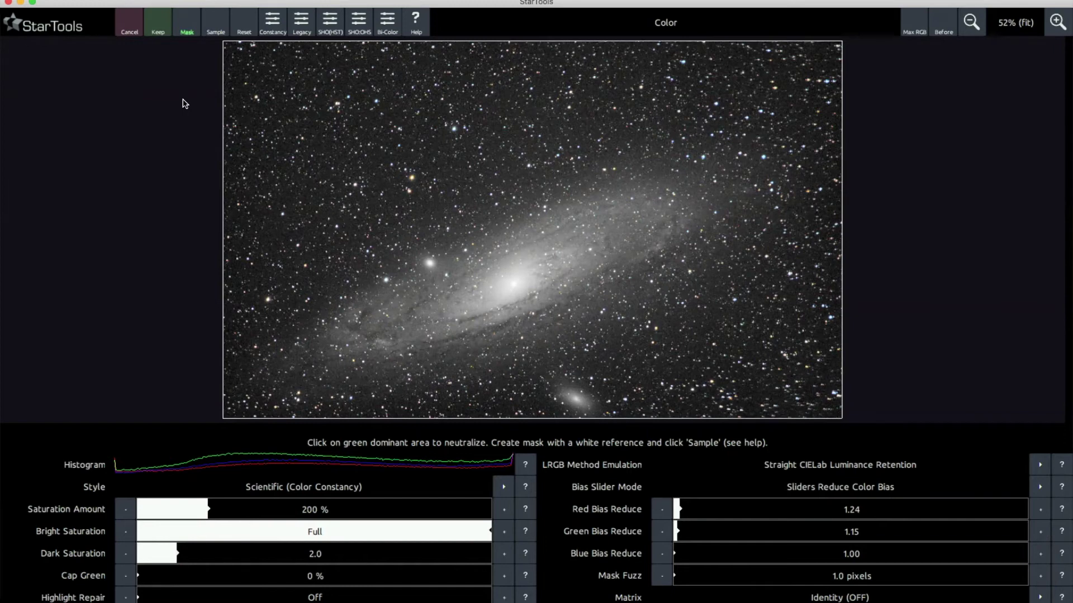
Clear and invert the Color module's mask so that it covers the whole image, and keep it.
{"action": "left_click", "coordinate": [188, 25]}
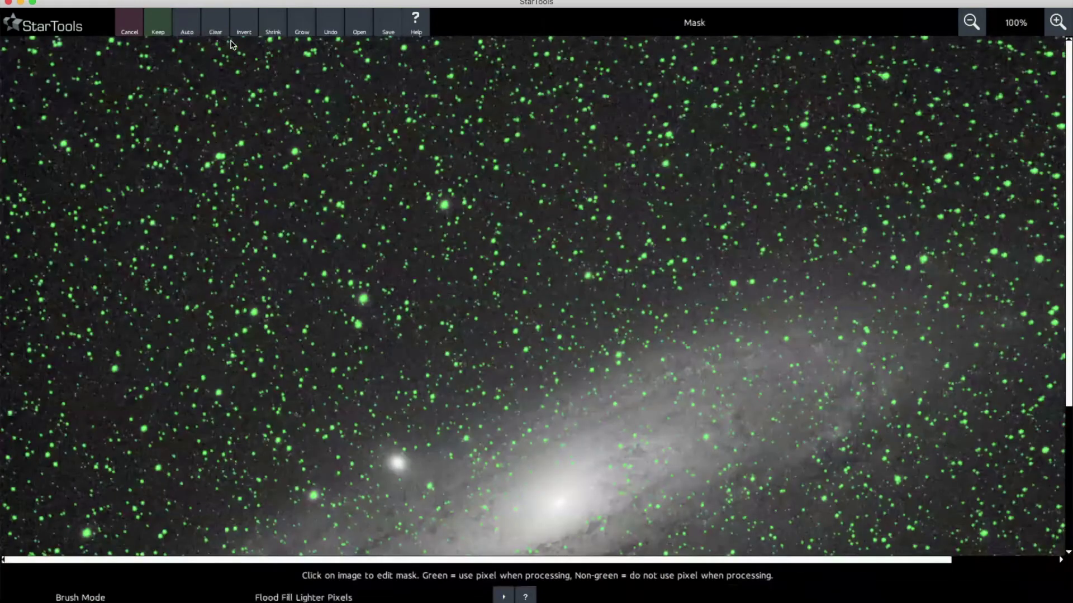
{"action": "left_click", "coordinate": [216, 28]}
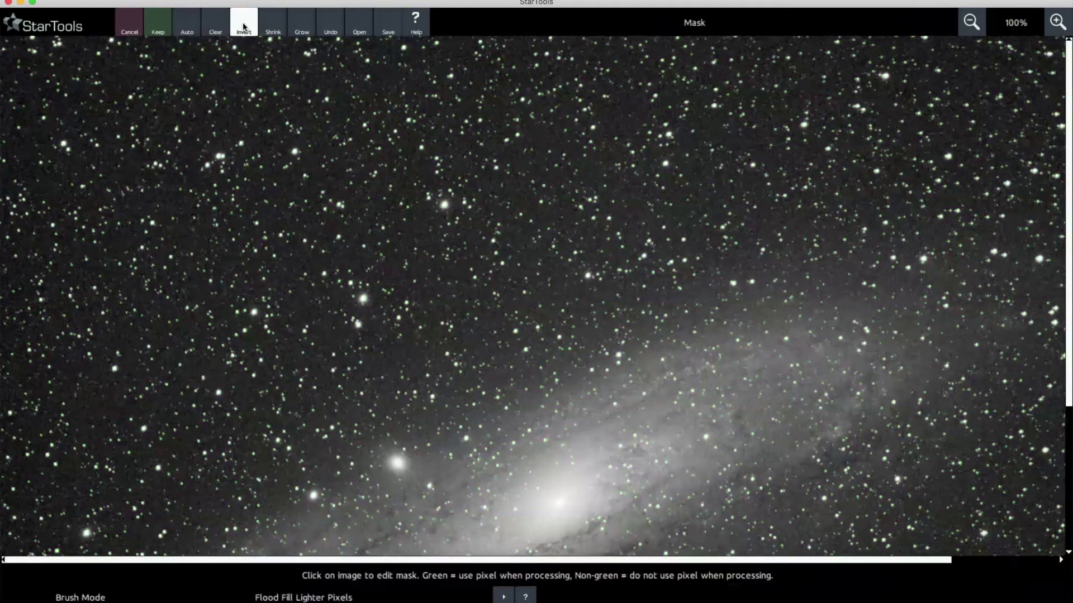
{"action": "left_click", "coordinate": [242, 25]}
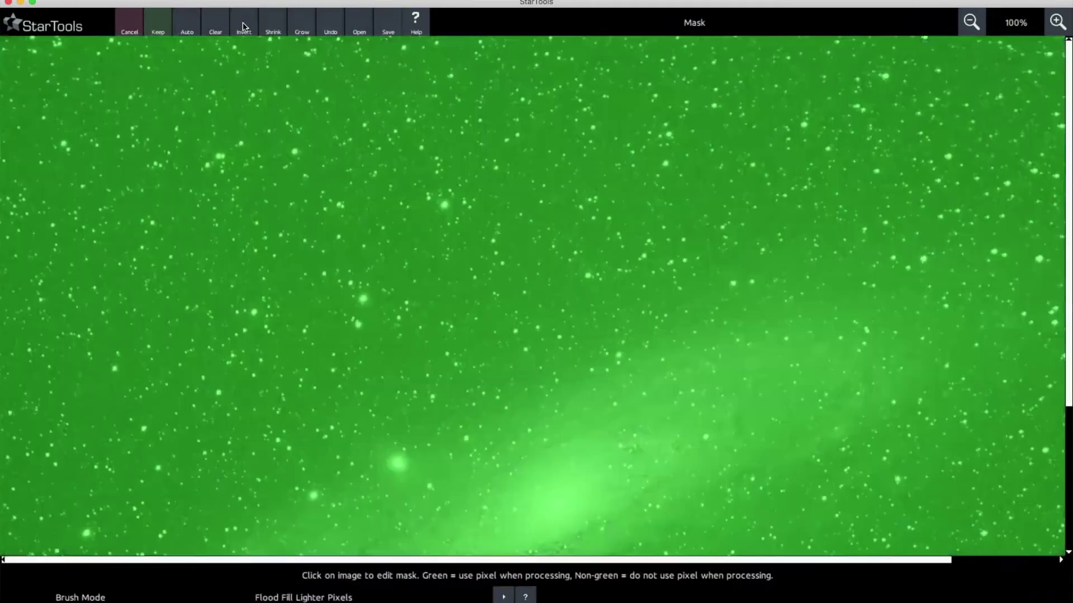
{"action": "left_click", "coordinate": [160, 27]}
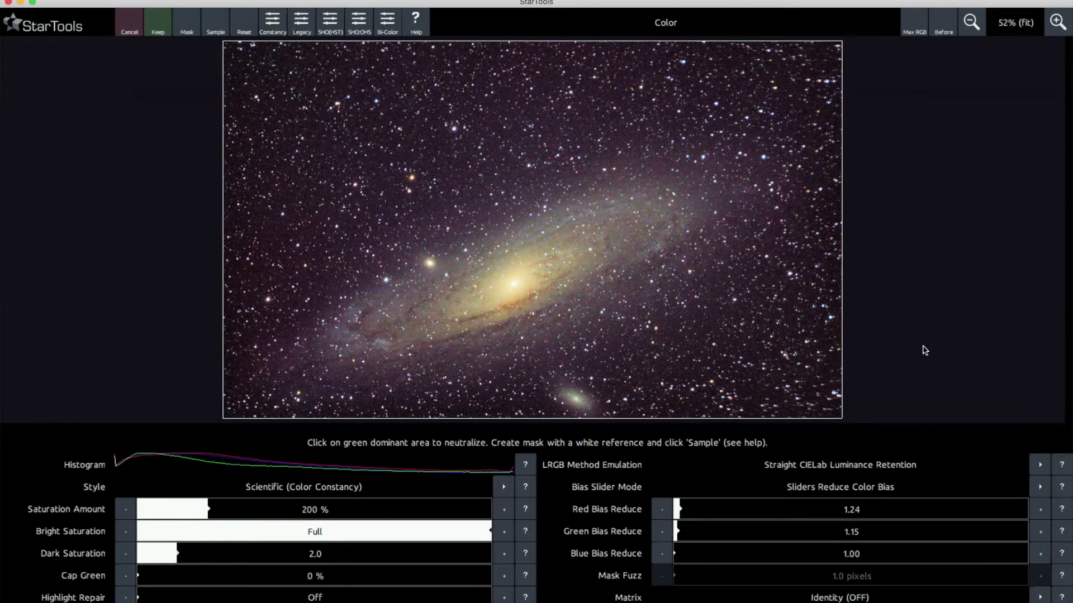
Compare the image before and after color calibration and keep the calibrated color result.
{"action": "left_click", "coordinate": [945, 26]}
{"action": "left_click", "coordinate": [944, 26]}
{"action": "left_click", "coordinate": [158, 30]}
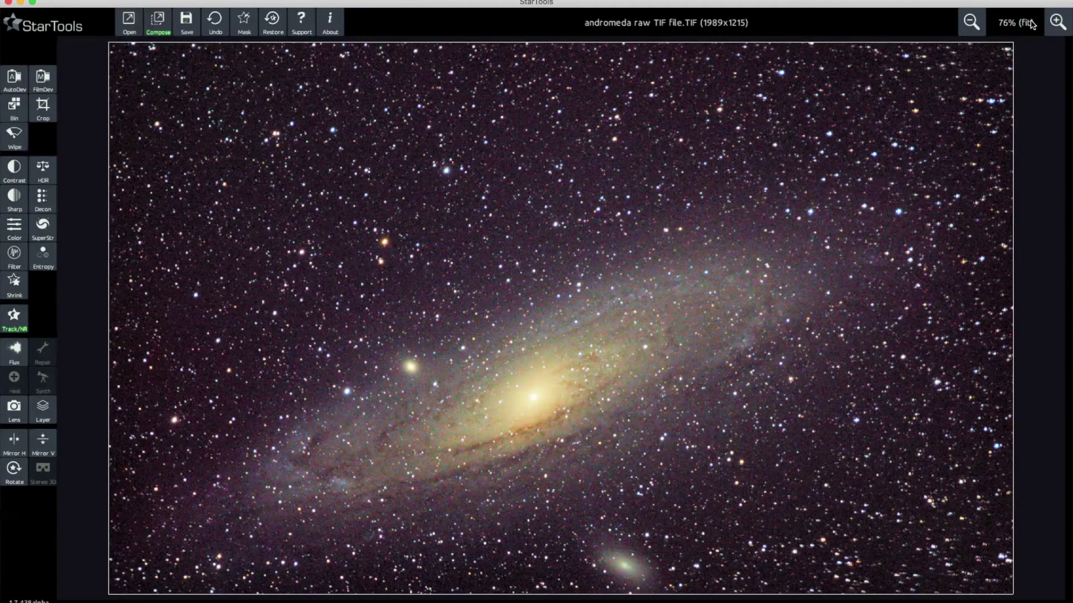
Start the Shrink module with an automatically generated star mask.
{"action": "left_click", "coordinate": [972, 24]}
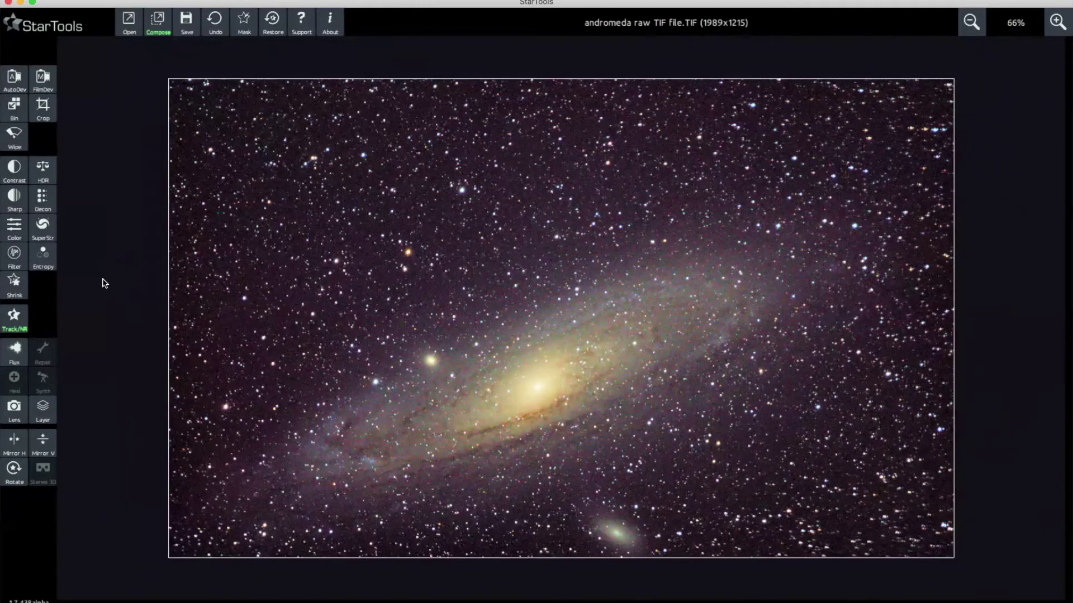
{"action": "left_click", "coordinate": [8, 288]}
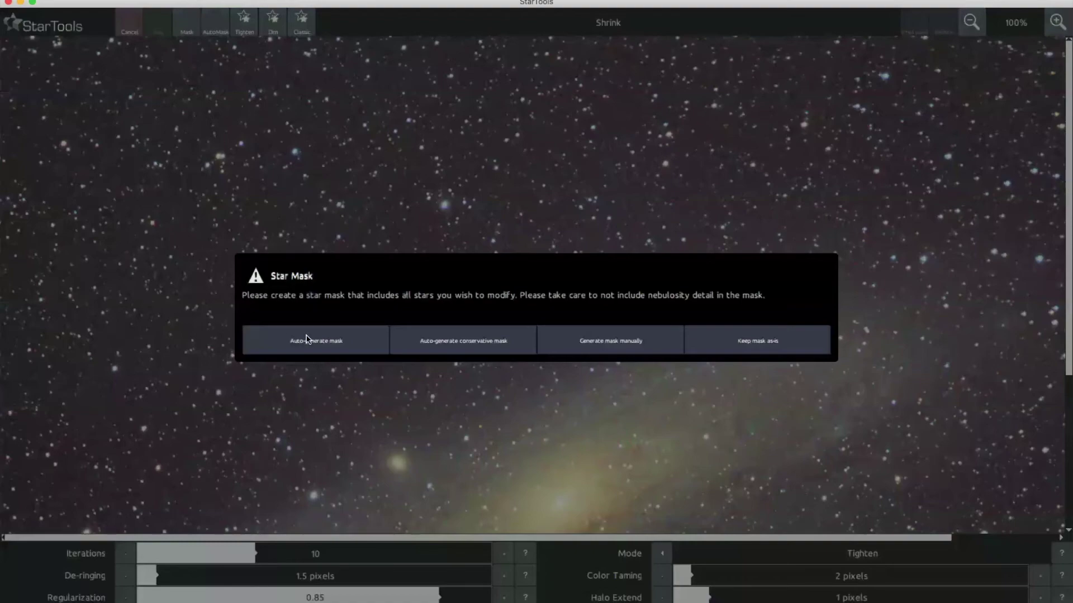
{"action": "left_click", "coordinate": [301, 341]}
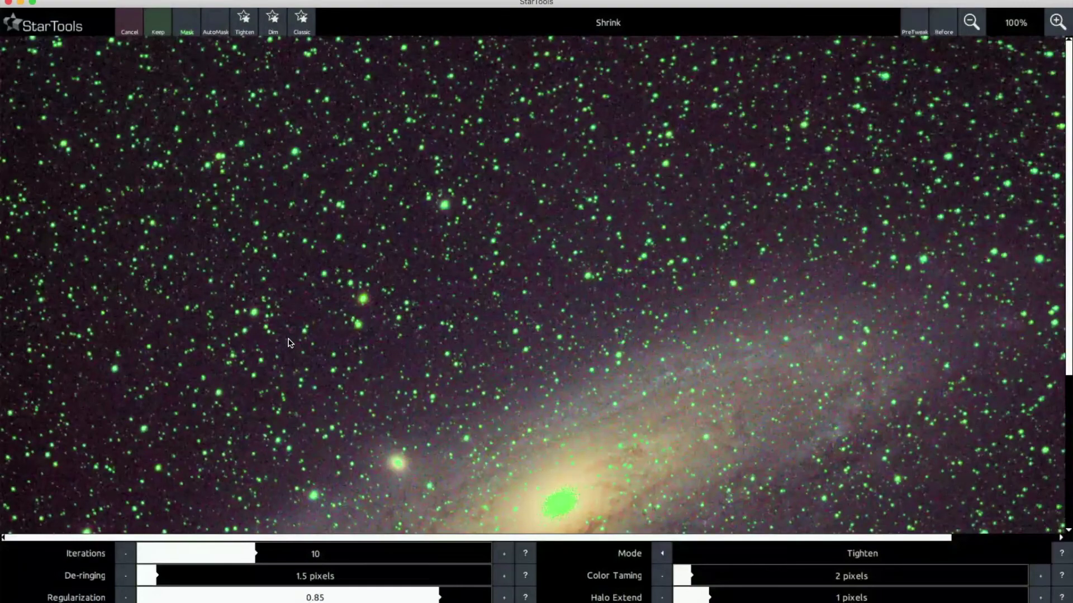
Compare the whole image before and after star shrinking in Tighten mode with 10 iterations, and keep the result.
{"action": "left_click", "coordinate": [971, 23]}
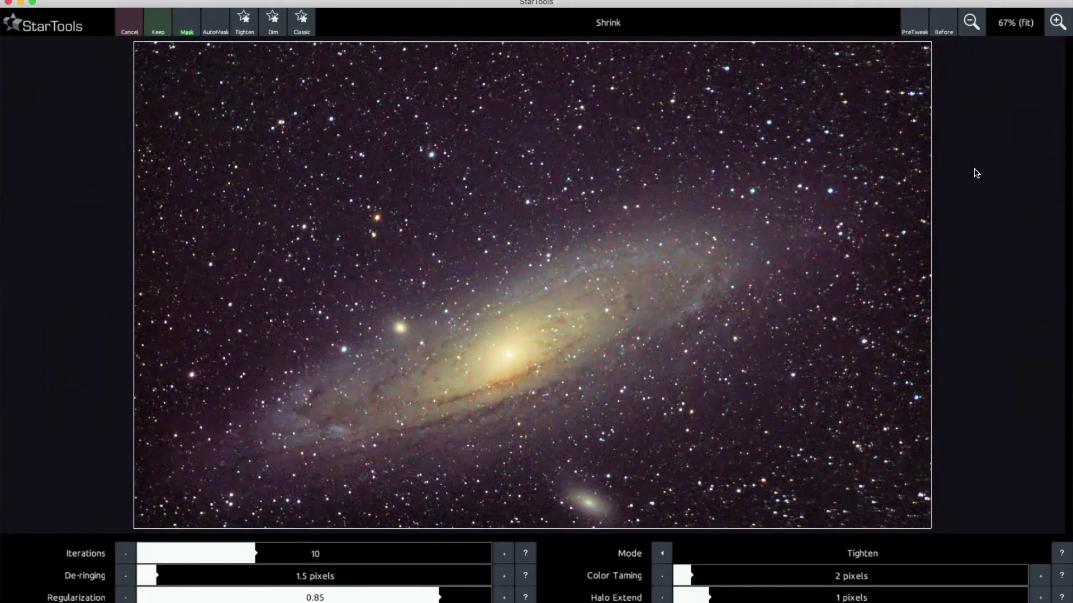
{"action": "left_click", "coordinate": [948, 24]}
{"action": "left_click", "coordinate": [948, 26]}
{"action": "left_click", "coordinate": [948, 25]}
{"action": "left_click", "coordinate": [948, 25]}
{"action": "left_click", "coordinate": [159, 28]}
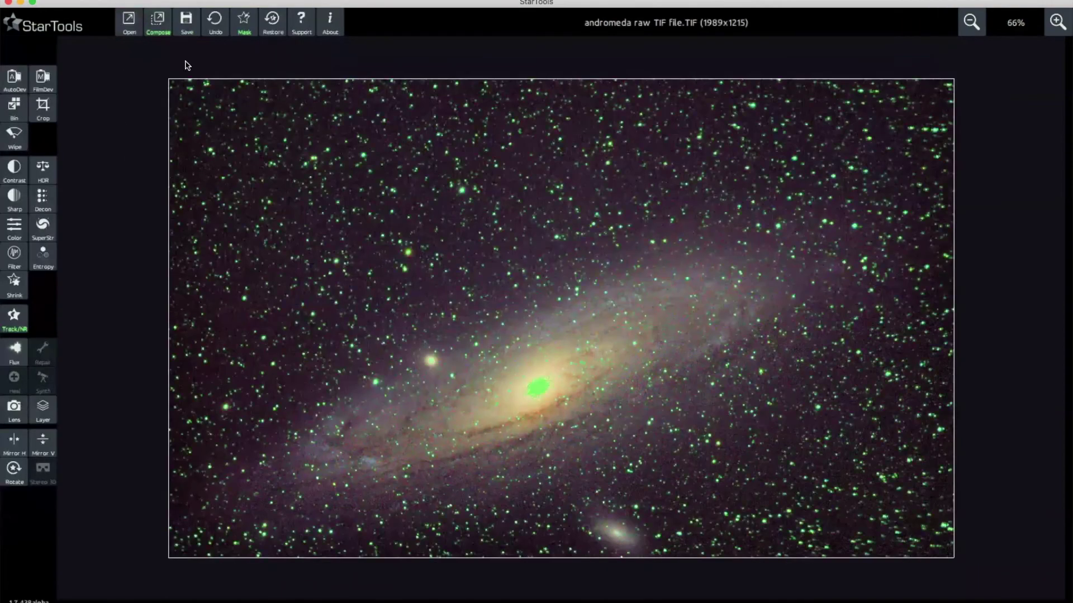
Clear the star mask left over from shrinking and keep the cleared mask.
{"action": "left_click", "coordinate": [240, 24]}
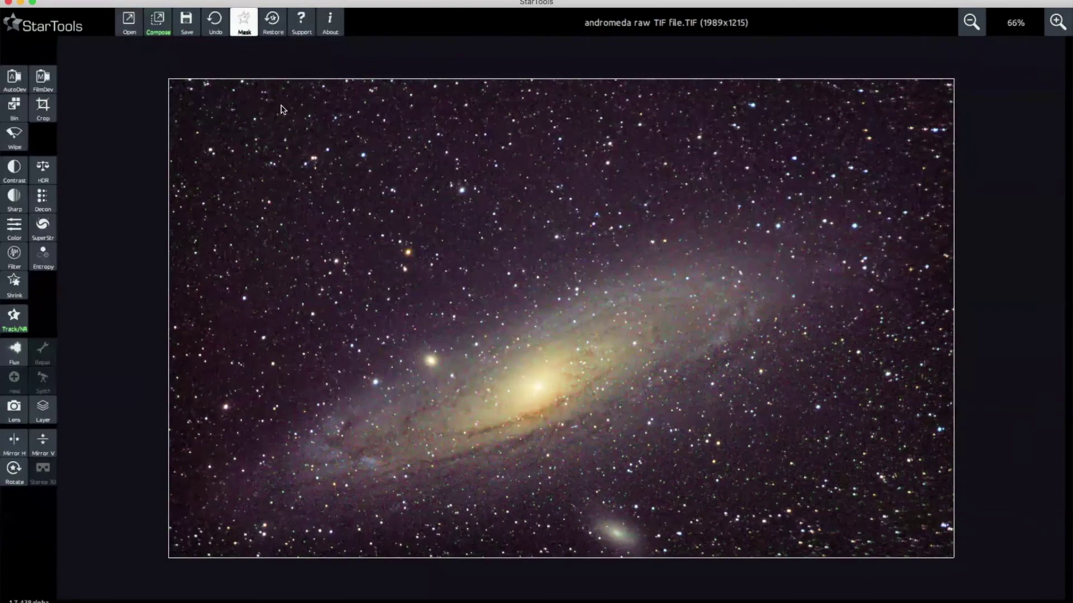
{"action": "left_click", "coordinate": [218, 31]}
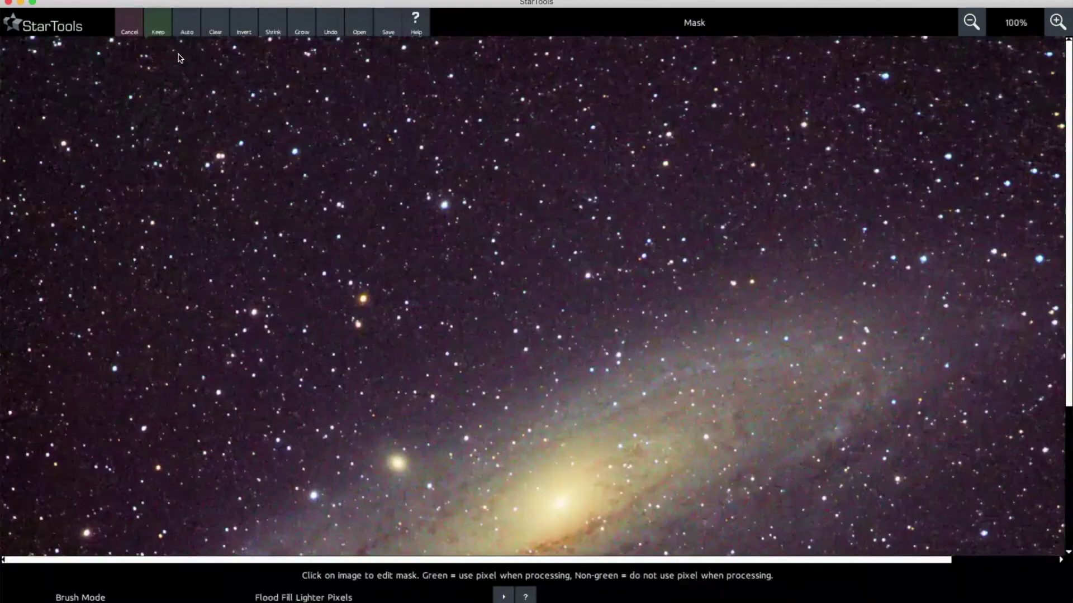
{"action": "left_click", "coordinate": [160, 29]}
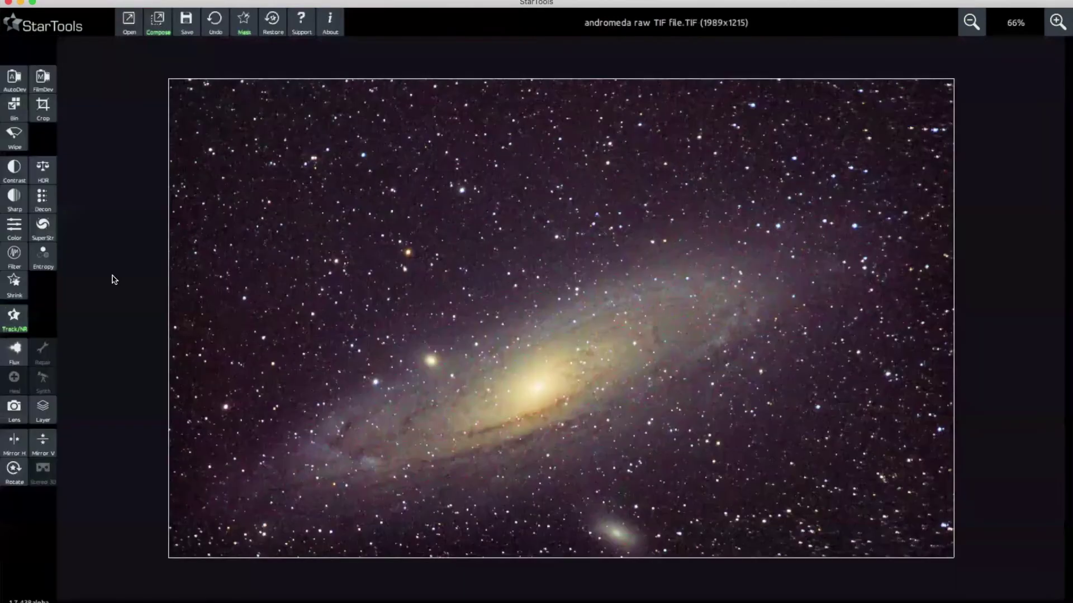
End tracking with grain removal, set the grain size to about 5.6 pixels and proceed to the de-noise settings.
{"action": "left_click", "coordinate": [14, 319]}
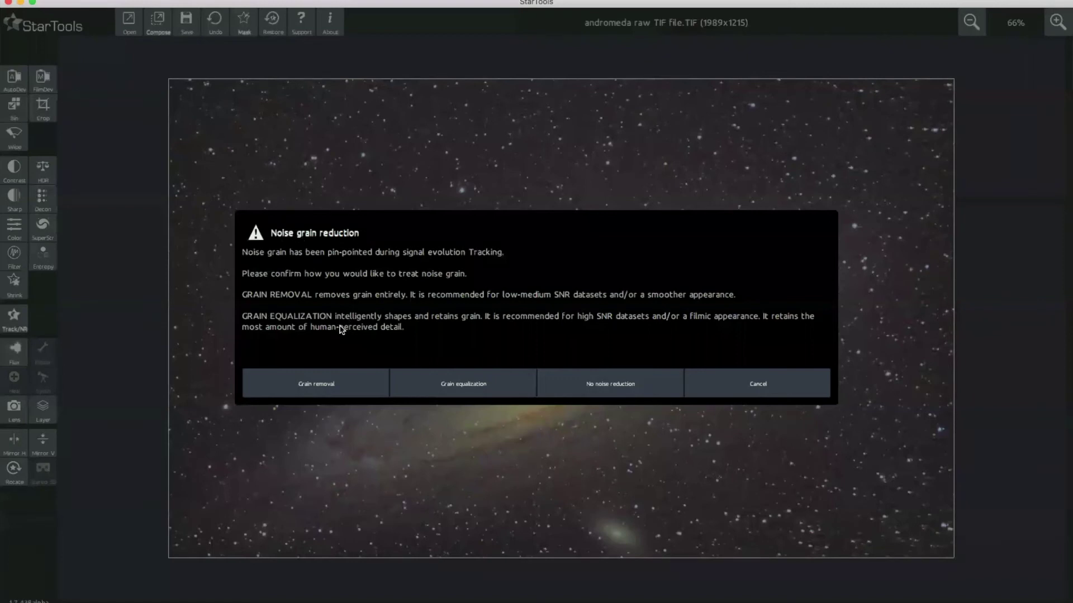
{"action": "left_click", "coordinate": [285, 387]}
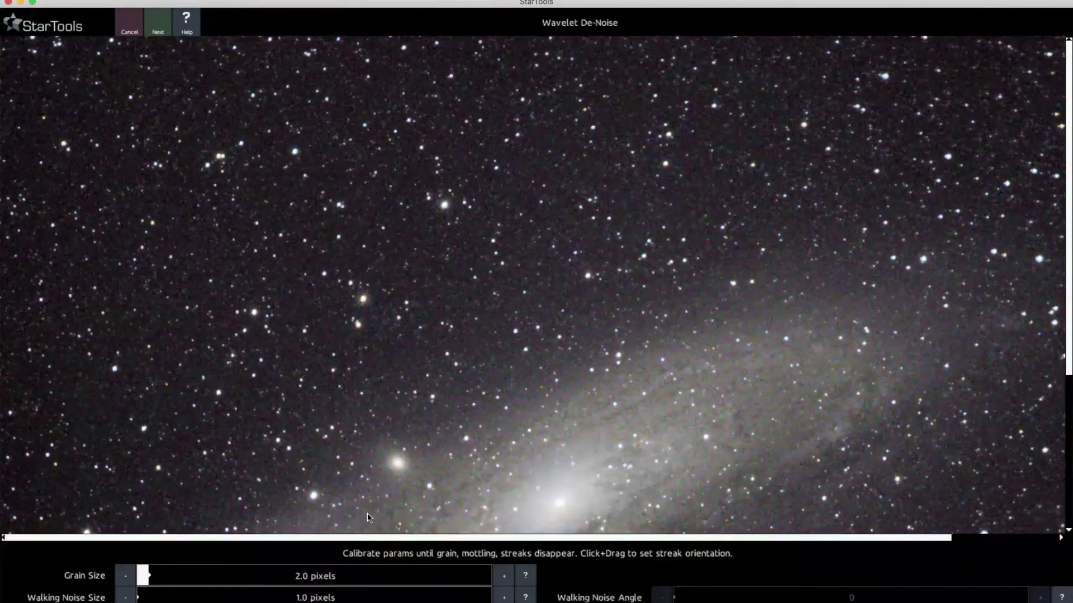
{"action": "left_click", "coordinate": [179, 576]}
{"action": "left_click", "coordinate": [195, 576]}
{"action": "left_click", "coordinate": [186, 576]}
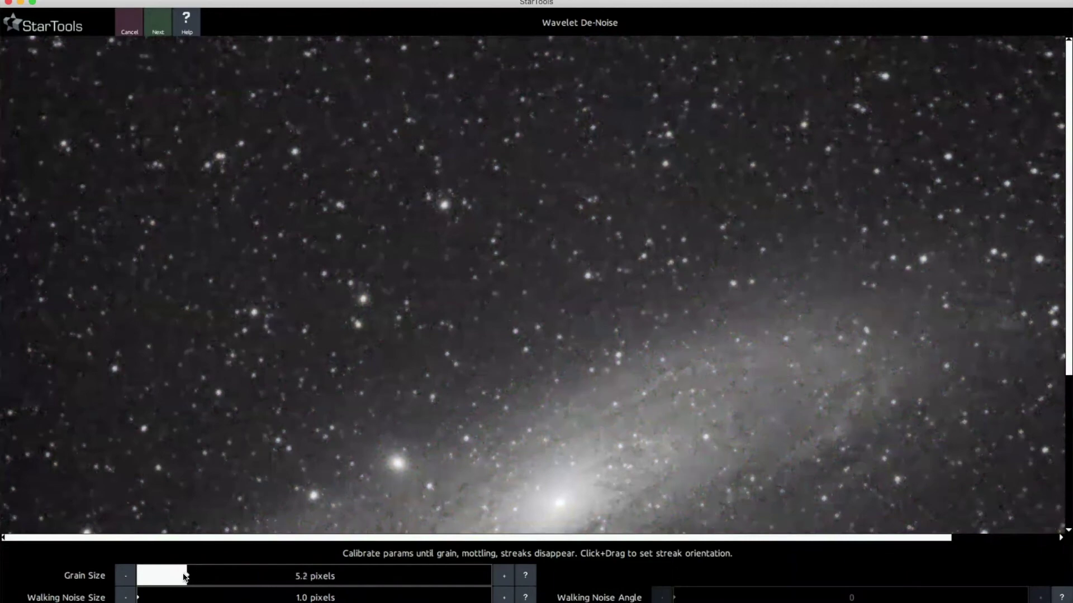
{"action": "left_click", "coordinate": [189, 576]}
{"action": "left_click", "coordinate": [192, 576]}
{"action": "left_click", "coordinate": [161, 28]}
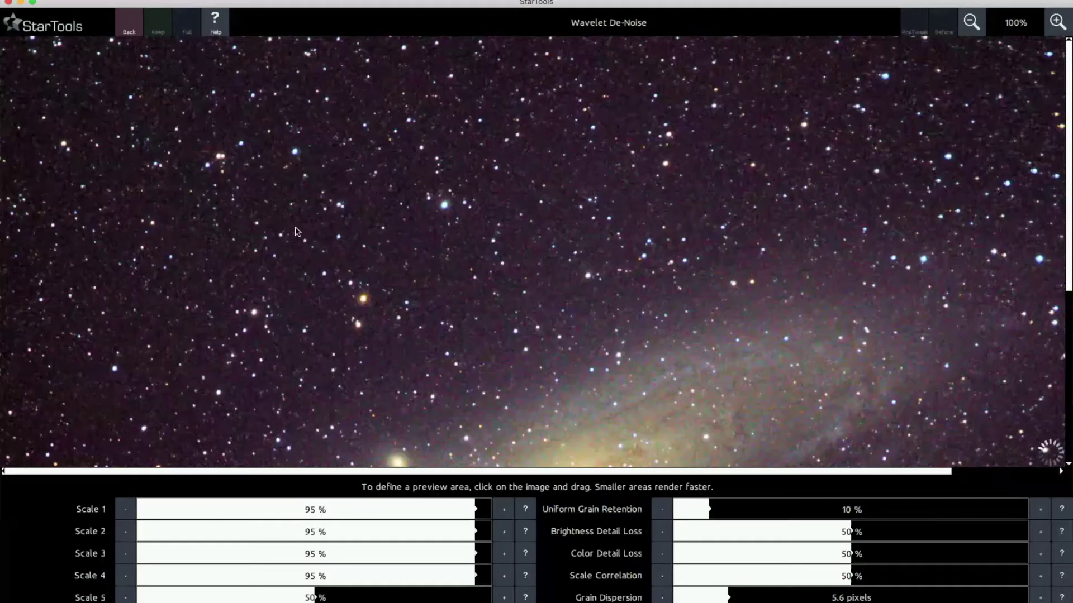
Examine the background noise among the stars at up to 400% zoom, comparing it before and after de-noising.
{"action": "left_click", "coordinate": [1058, 24]}
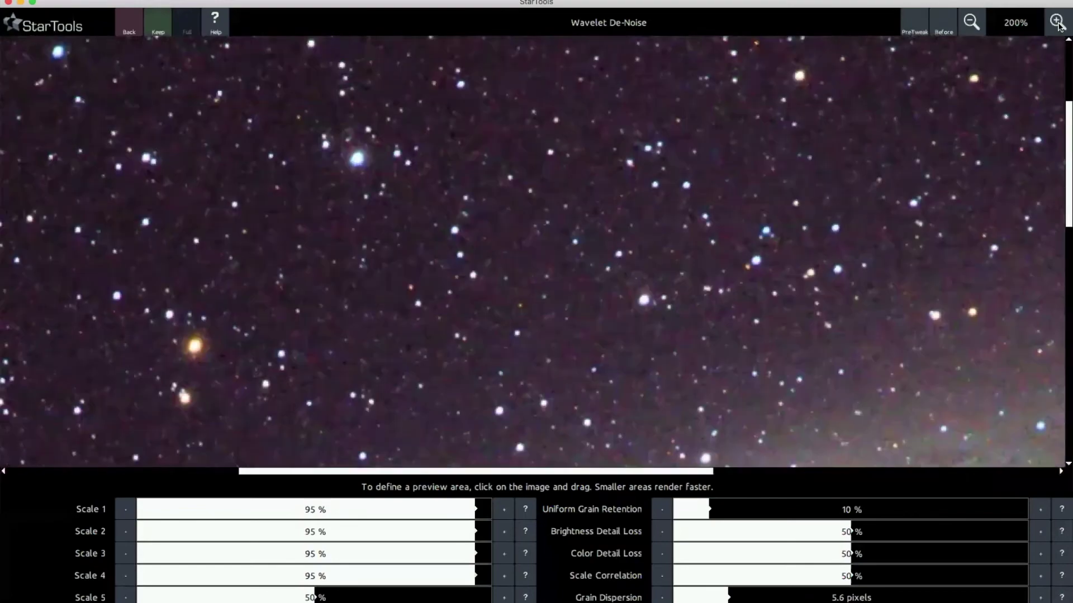
{"action": "left_click", "coordinate": [945, 27]}
{"action": "left_click", "coordinate": [1058, 24]}
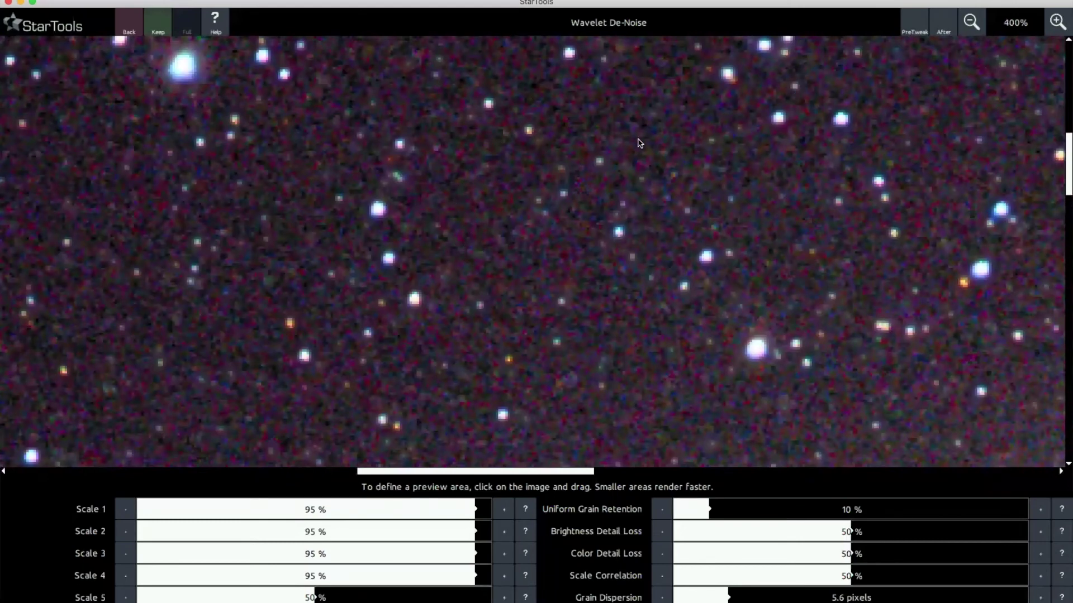
{"action": "left_click", "coordinate": [941, 30]}
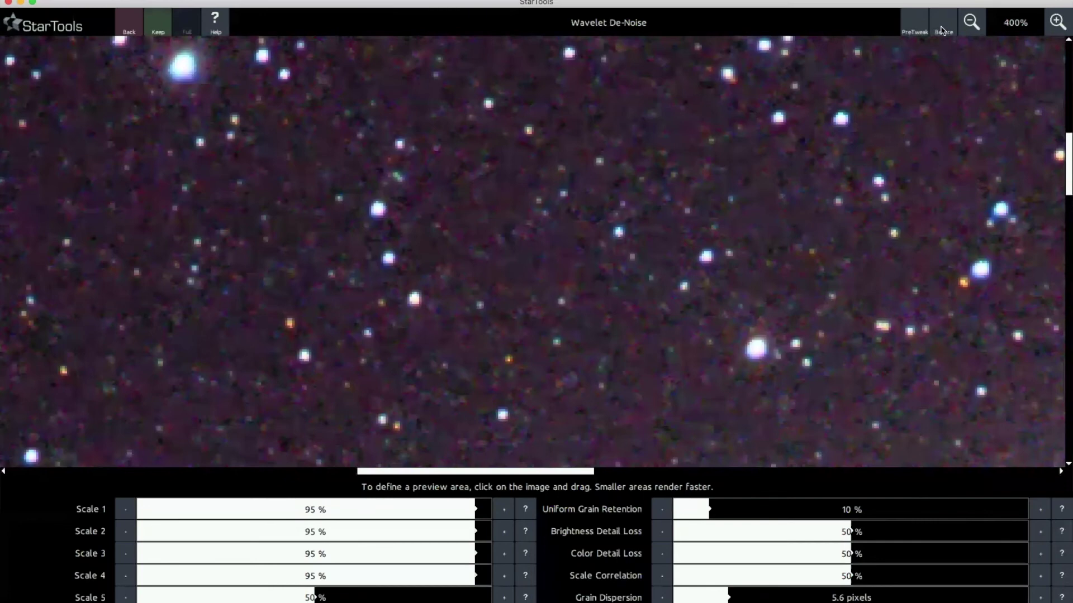
{"action": "left_click", "coordinate": [942, 31]}
{"action": "left_click", "coordinate": [942, 30]}
Compare the whole galaxy image before and after Wavelet De-Noise and keep the de-noised result.
{"action": "left_click", "coordinate": [972, 23]}
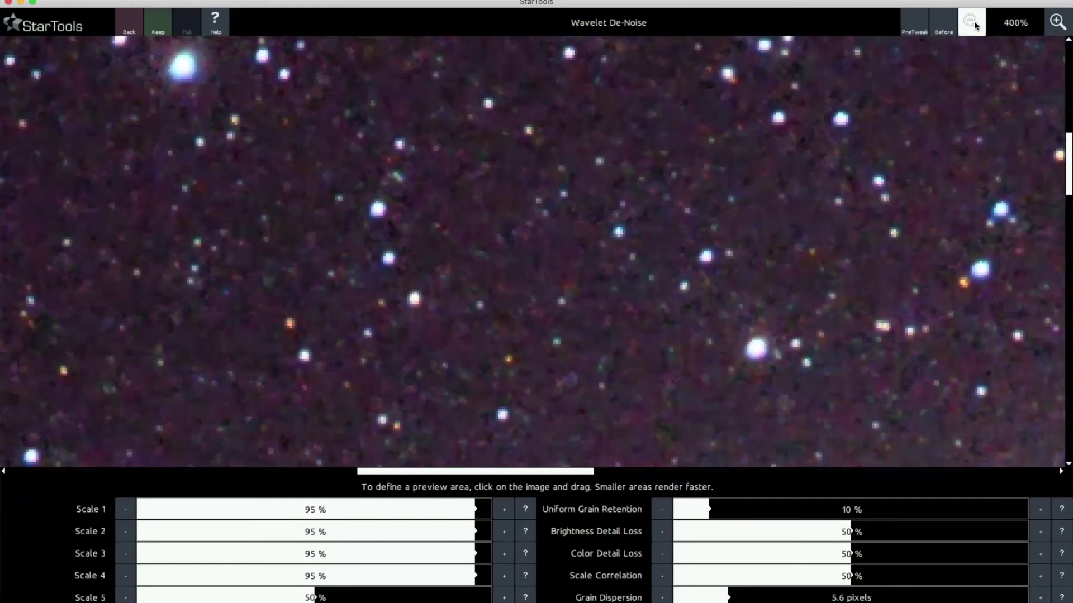
{"action": "left_click", "coordinate": [972, 24]}
{"action": "left_click", "coordinate": [972, 24]}
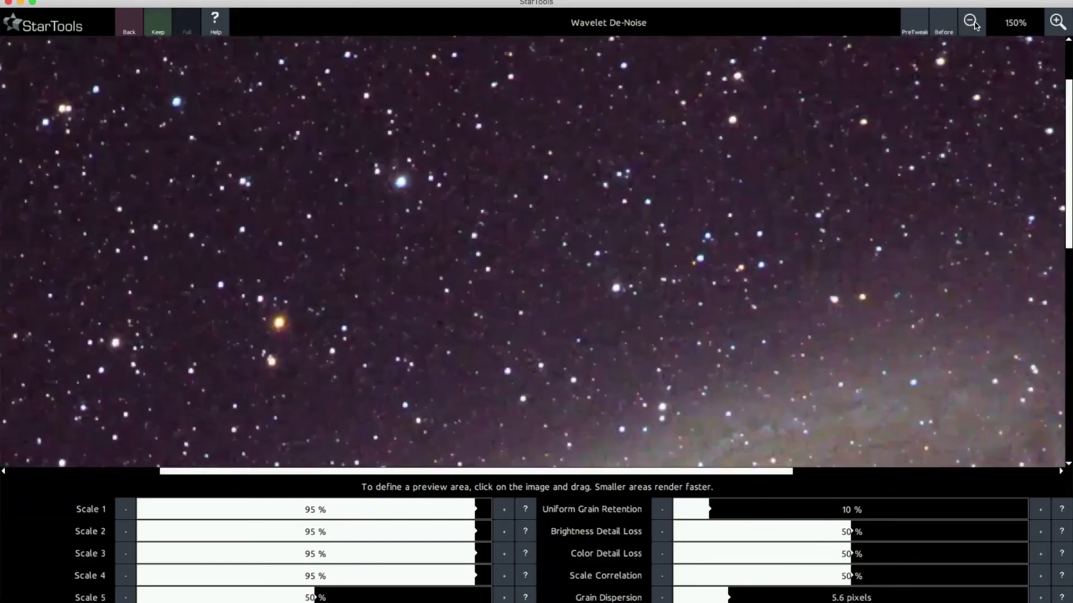
{"action": "left_click", "coordinate": [971, 24]}
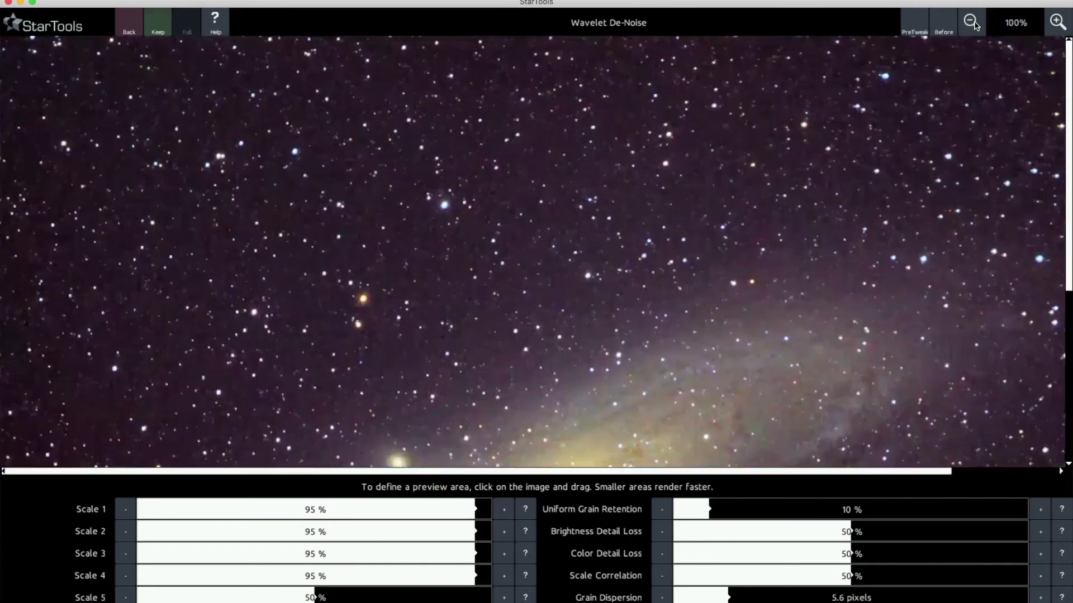
{"action": "left_click", "coordinate": [972, 23]}
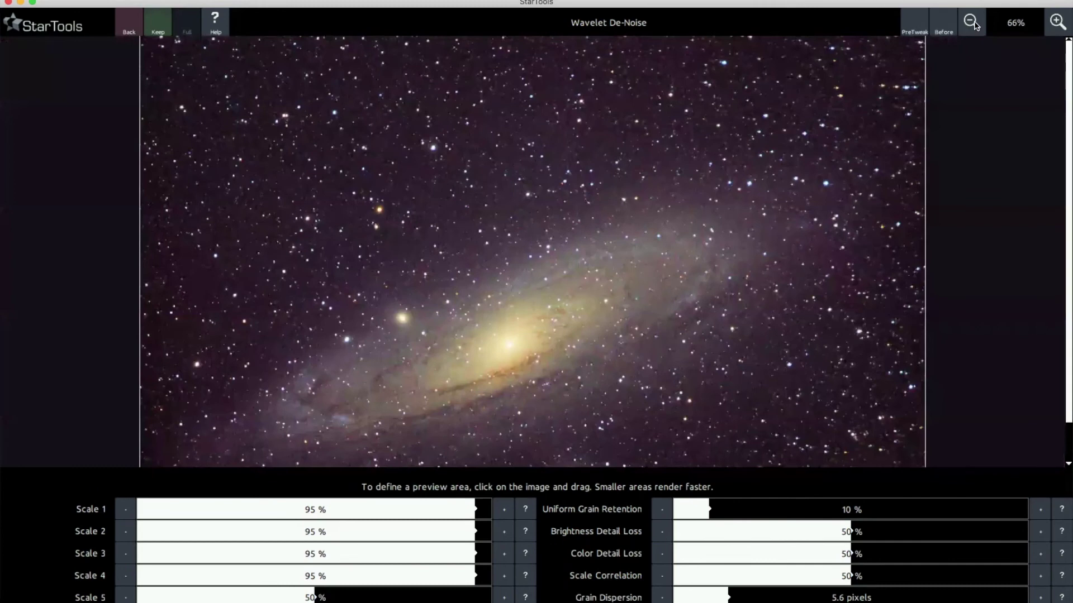
{"action": "left_click", "coordinate": [972, 23]}
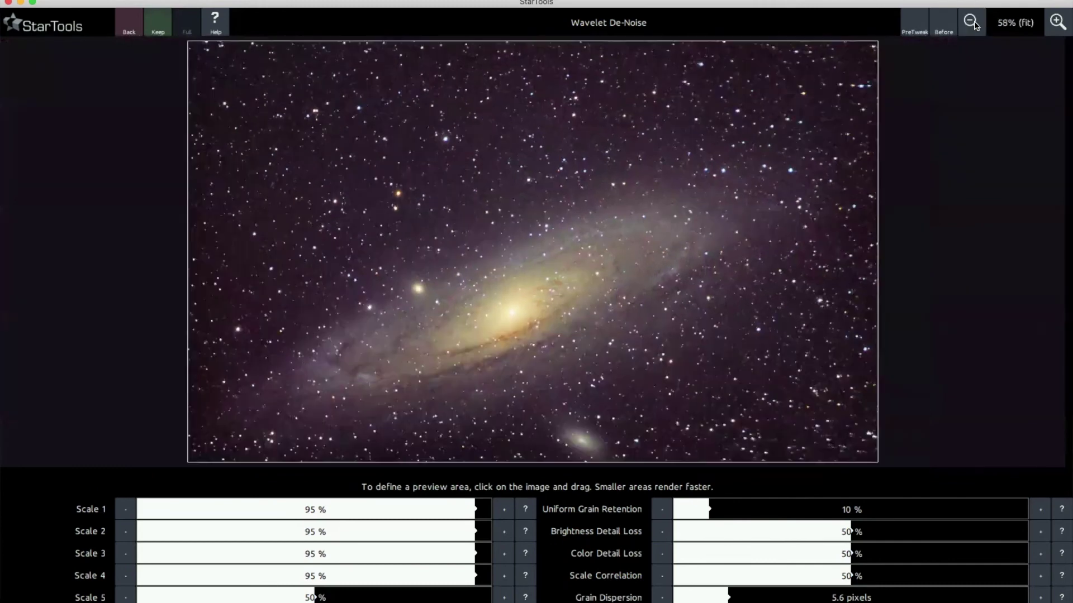
{"action": "left_click", "coordinate": [943, 27]}
{"action": "left_click", "coordinate": [943, 27]}
{"action": "left_click", "coordinate": [943, 23]}
{"action": "left_click", "coordinate": [943, 24]}
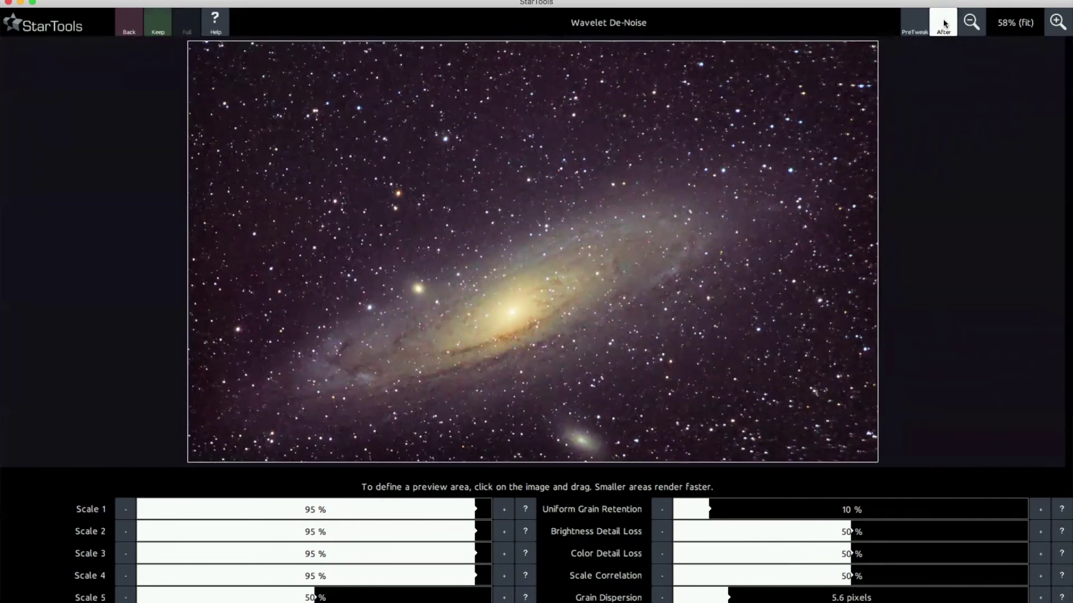
{"action": "left_click", "coordinate": [163, 30]}
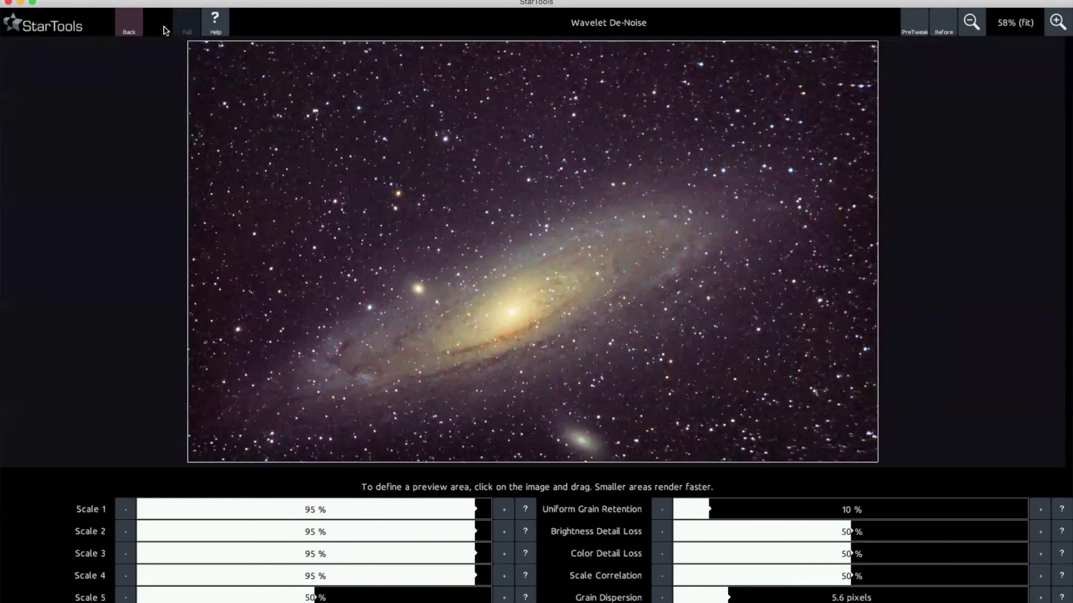